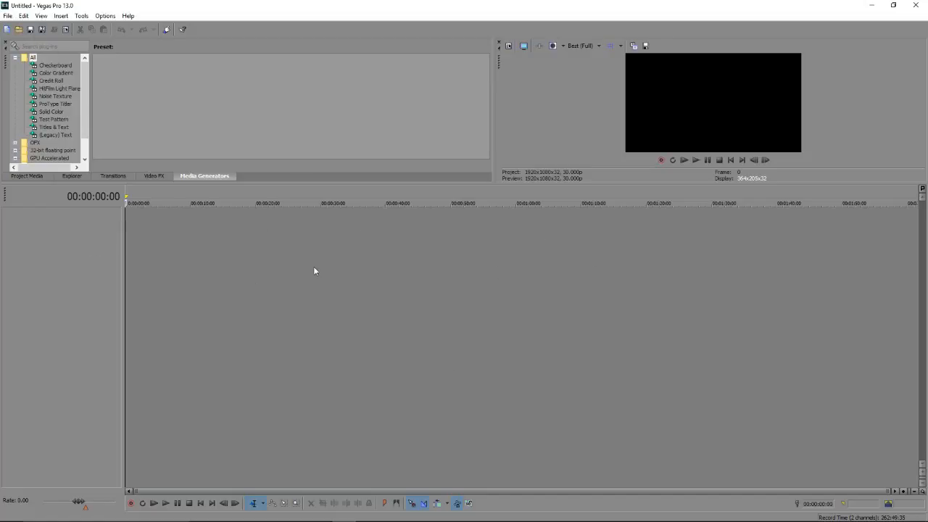
# - Open the clipmaker video from the Downloads folder so it is placed at the start of the timeline
pyautogui.click(8, 16)
pyautogui.click(19, 38)
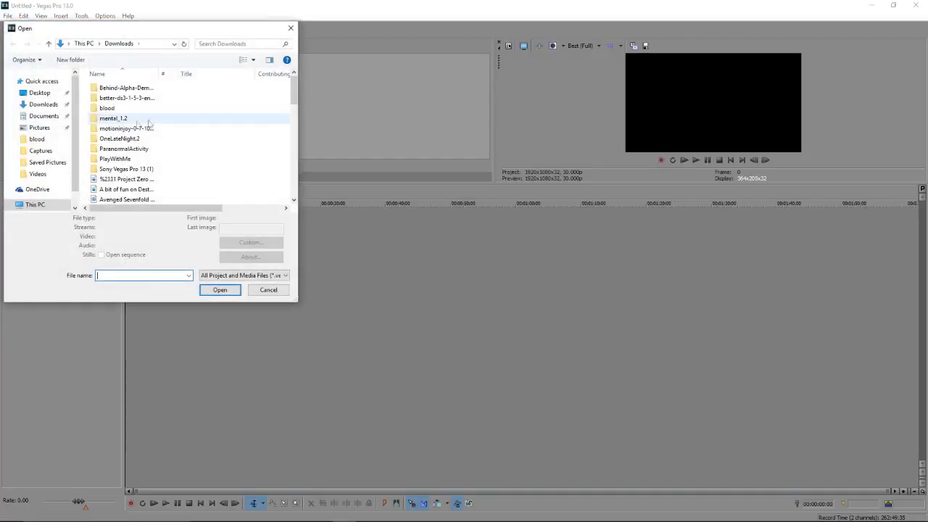
pyautogui.scroll(-5, 145, 156)
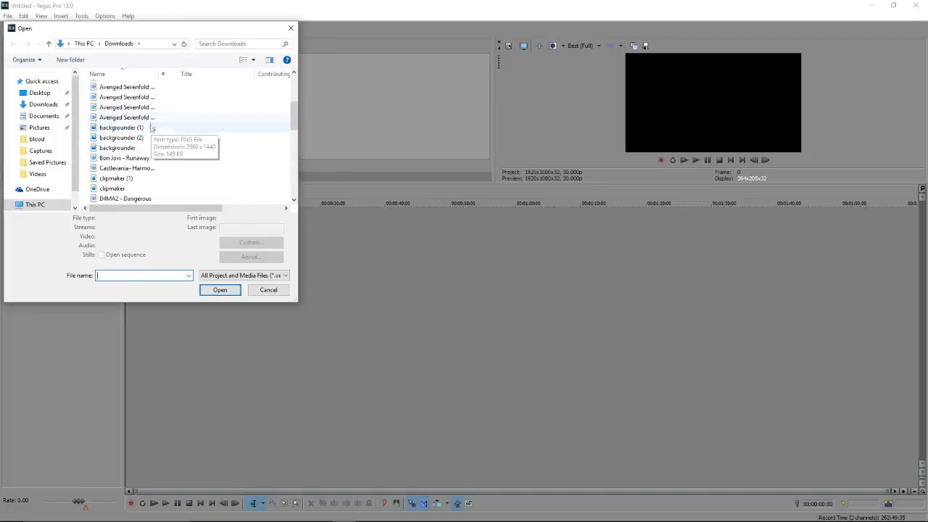
pyautogui.click(145, 189)
pyautogui.click(219, 300)
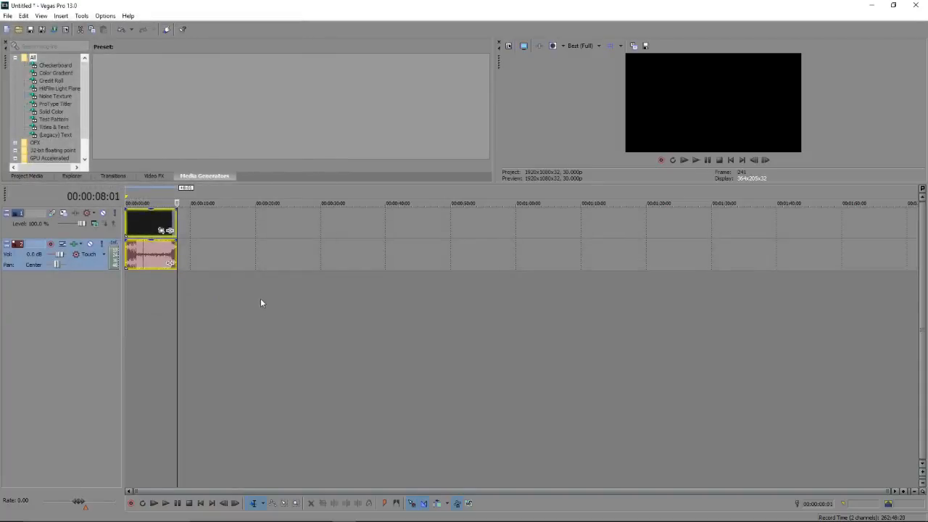
# - Lower the gain of the clip's audio event to about -11.6 dB
pyautogui.scroll(8, 192, 268)
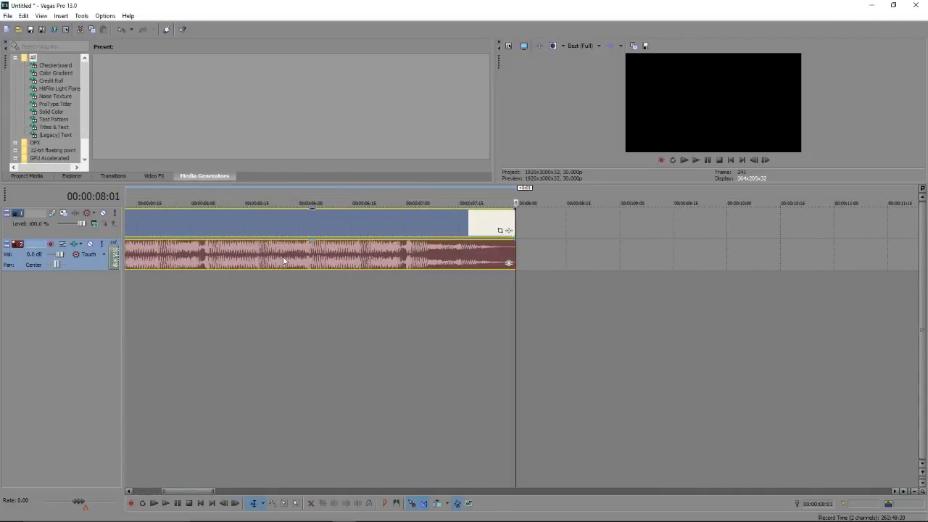
pyautogui.scroll(-4, 283, 261)
pyautogui.scroll(-2, 284, 261)
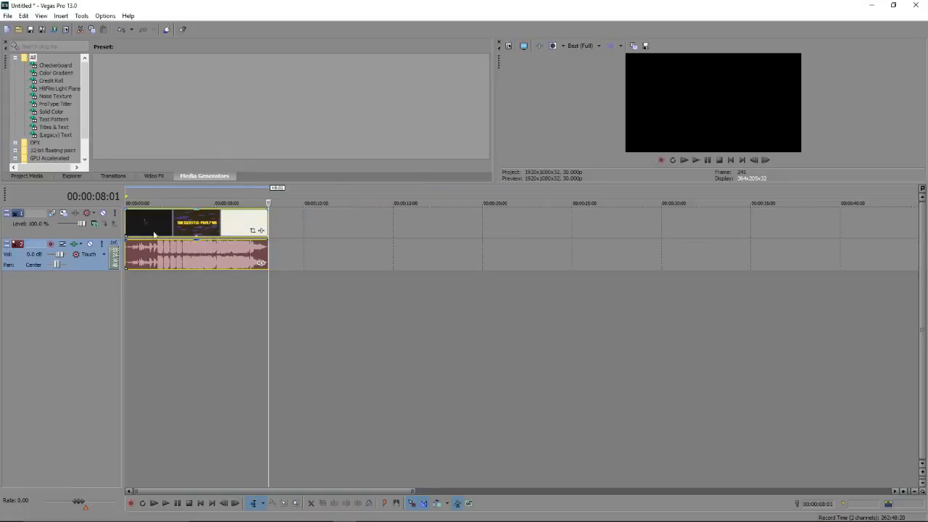
pyautogui.click(210, 257)
pyautogui.click(226, 248)
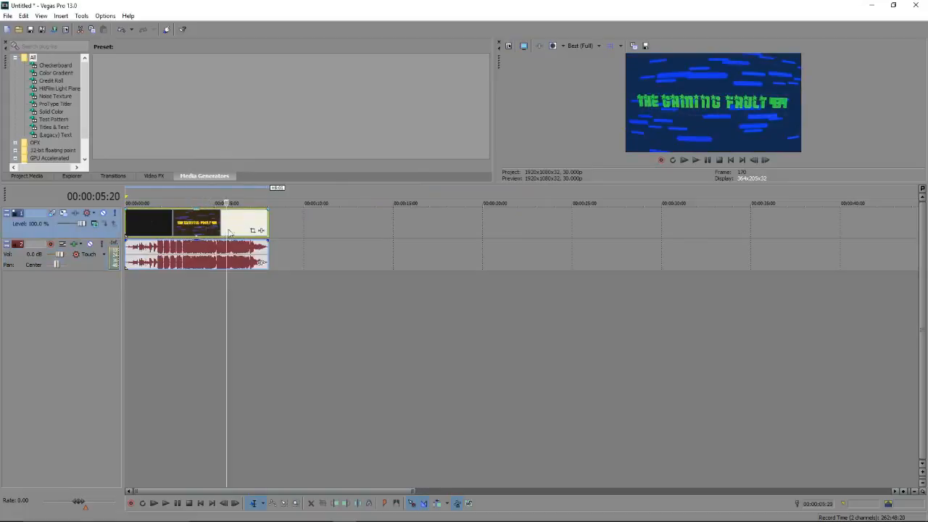
pyautogui.click(166, 242)
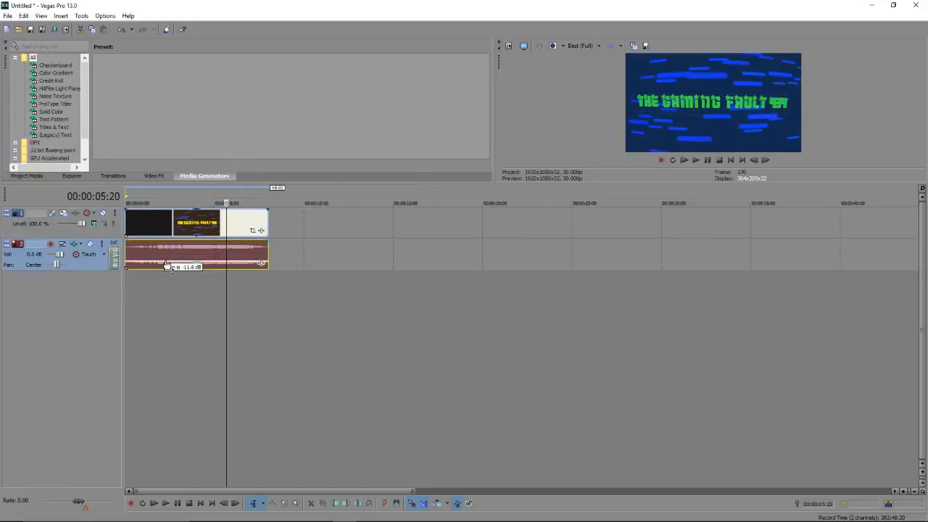
# - Play the quieter clip from the start and restore its audio event's gain to full level
pyautogui.click(133, 289)
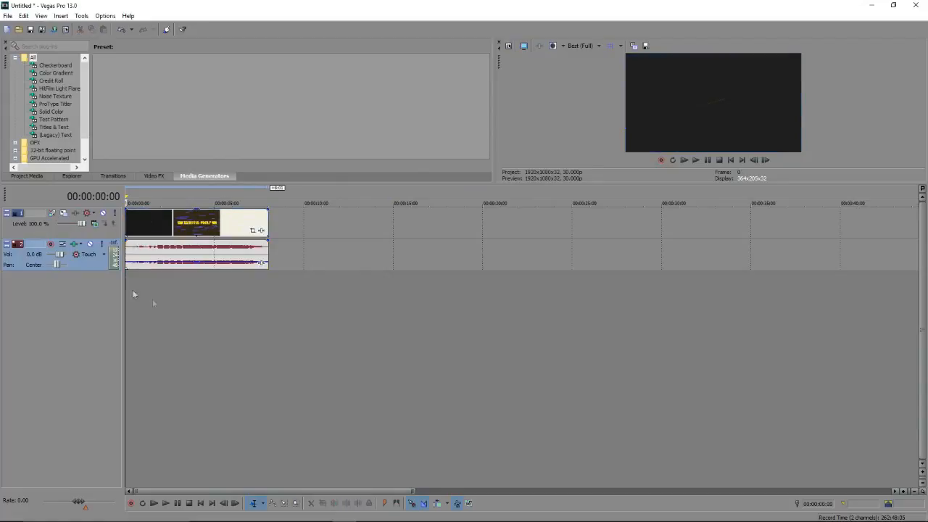
pyautogui.click(165, 503)
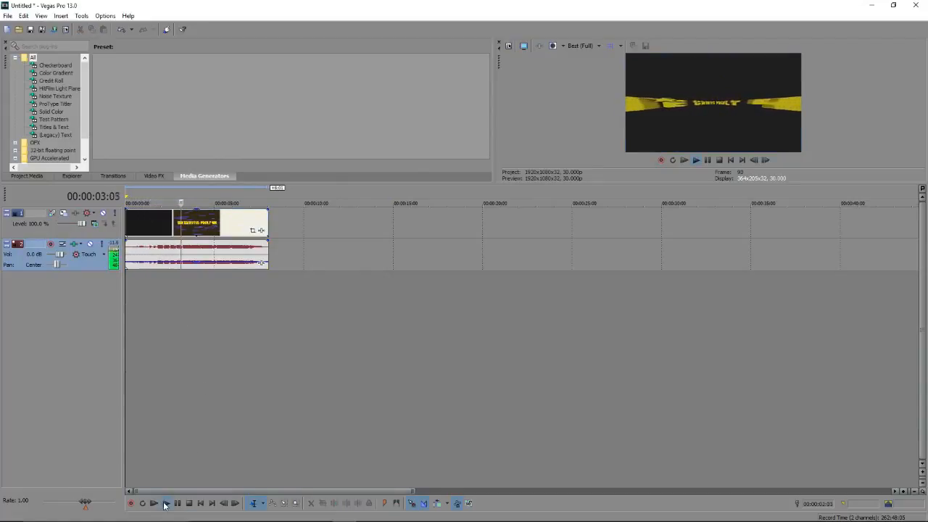
pyautogui.click(178, 506)
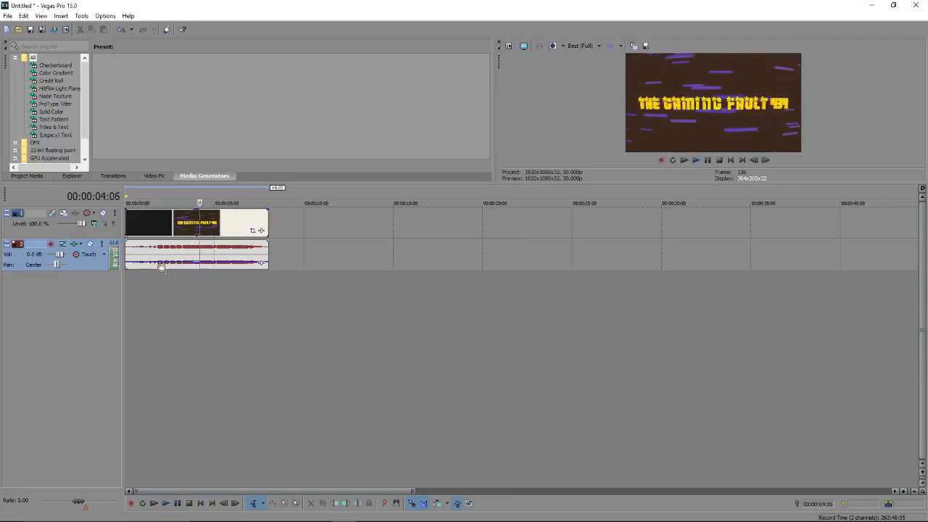
pyautogui.moveTo(166, 243); pyautogui.dragTo(168, 244)
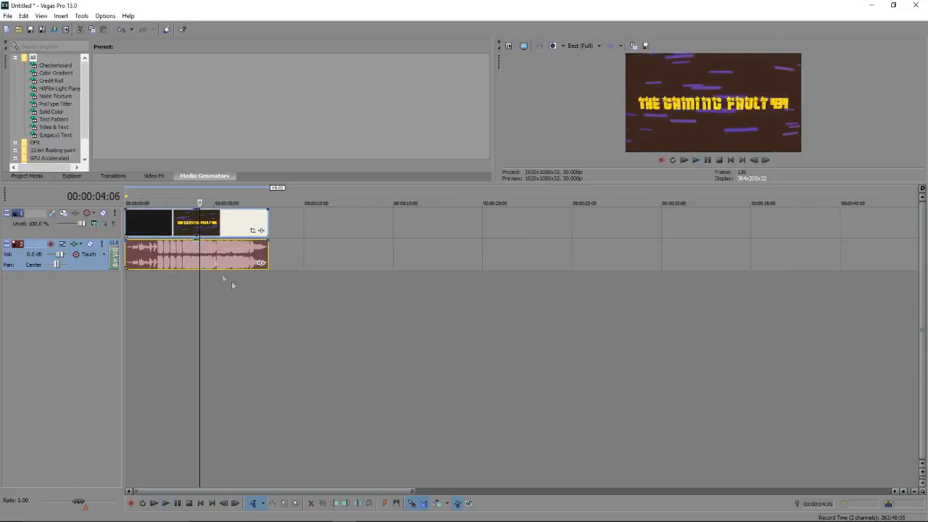
pyautogui.moveTo(265, 240); pyautogui.dragTo(268, 209)
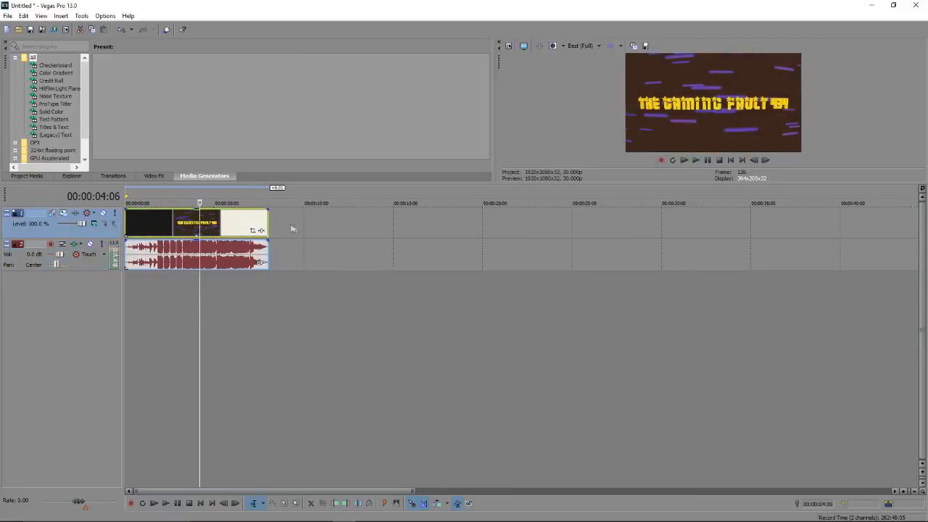
# - Open the clipmaker (1) video from Downloads at a timeline point shortly after the first clip
pyautogui.click(288, 224)
pyautogui.click(10, 15)
pyautogui.click(47, 41)
pyautogui.scroll(-5, 131, 142)
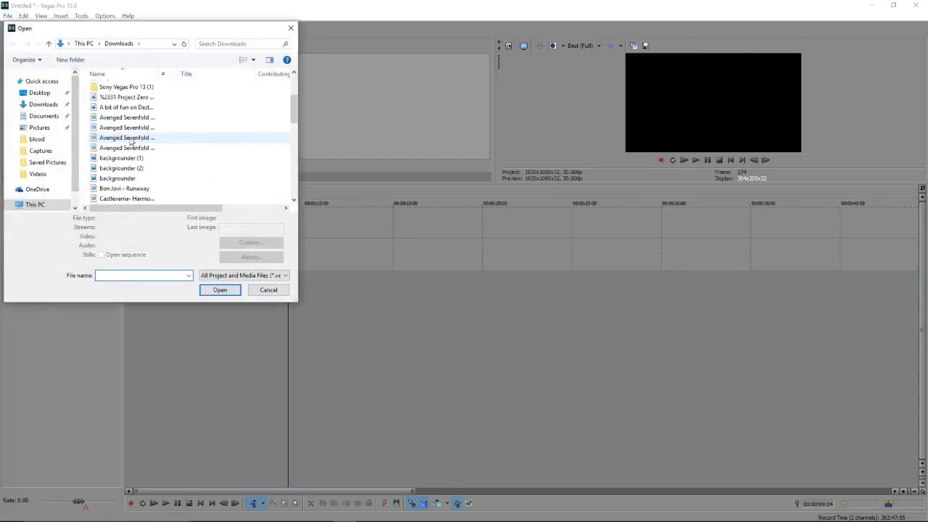
pyautogui.scroll(-2, 161, 160)
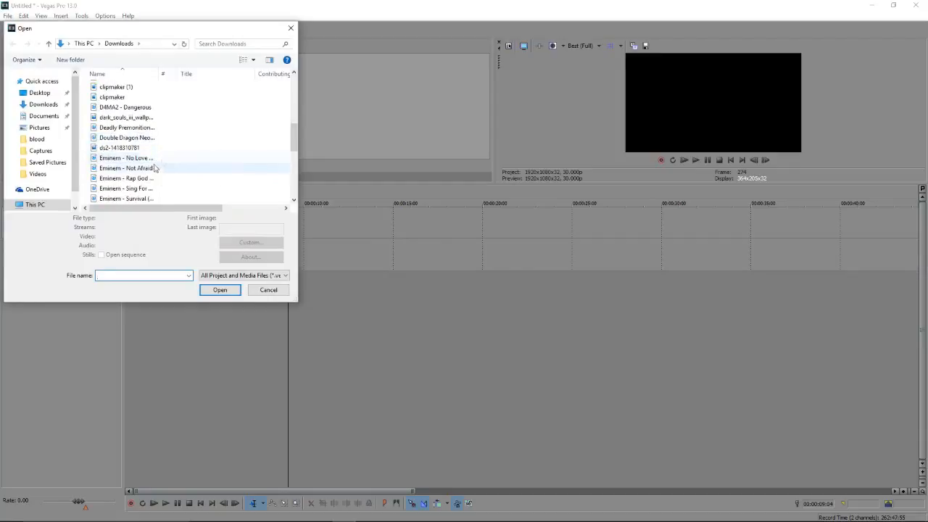
pyautogui.scroll(1, 118, 129)
pyautogui.click(116, 115)
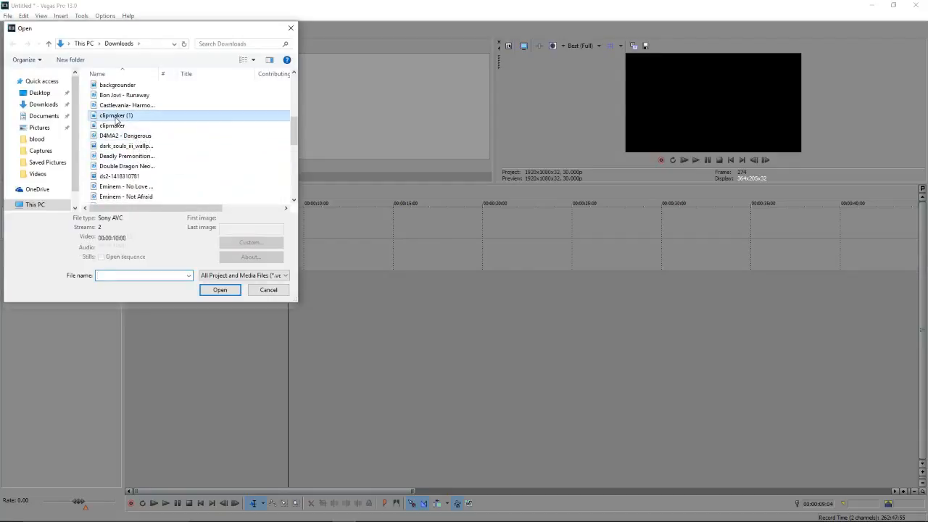
pyautogui.click(218, 301)
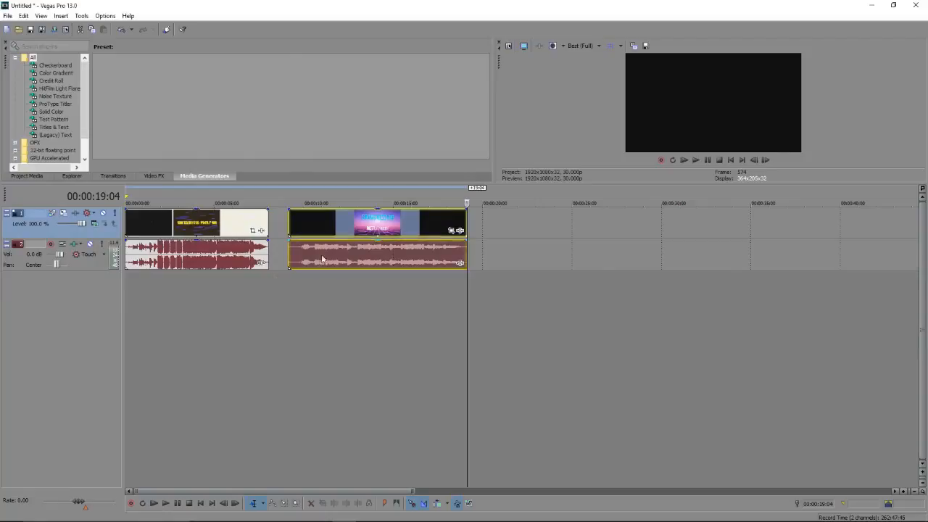
# - Overlap the second clip with the end of the first to create a 0:21 crossfade and preview the transition
pyautogui.moveTo(317, 226); pyautogui.dragTo(285, 227)
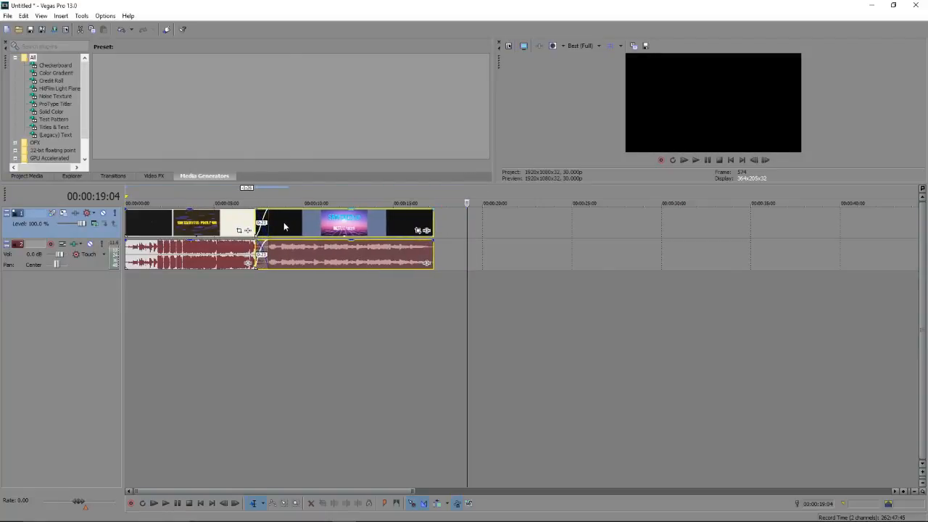
pyautogui.click(265, 276)
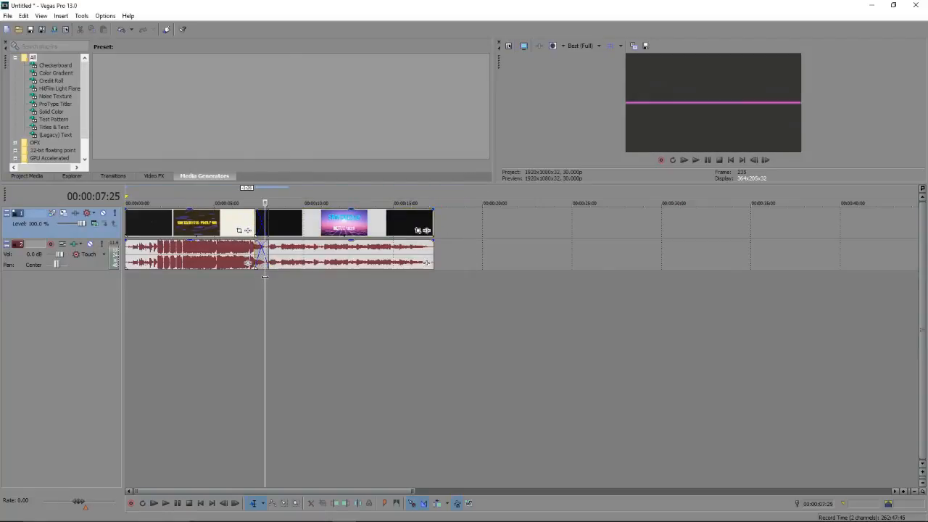
pyautogui.click(244, 268)
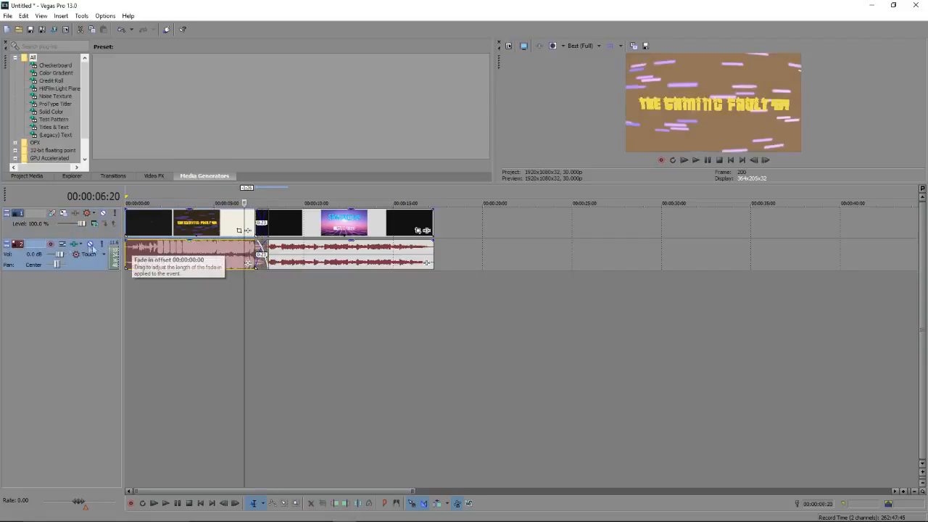
pyautogui.click(166, 503)
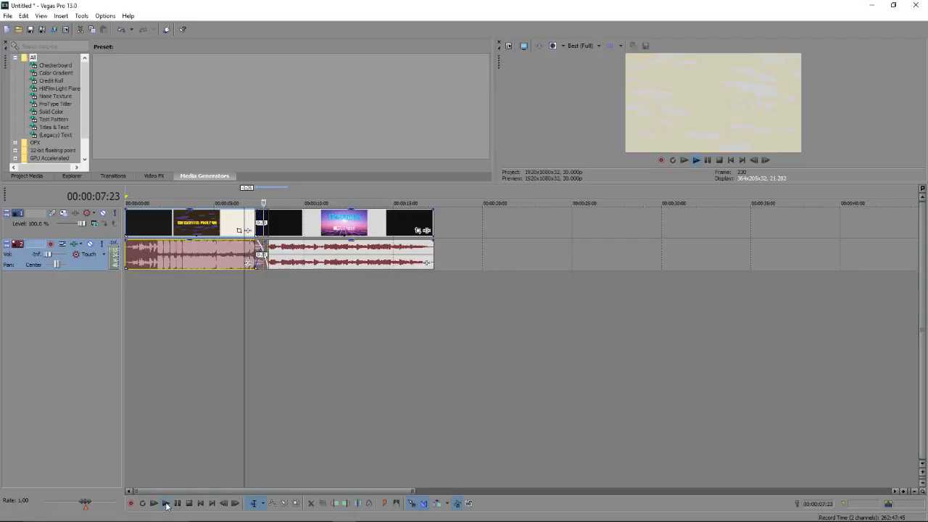
pyautogui.click(178, 505)
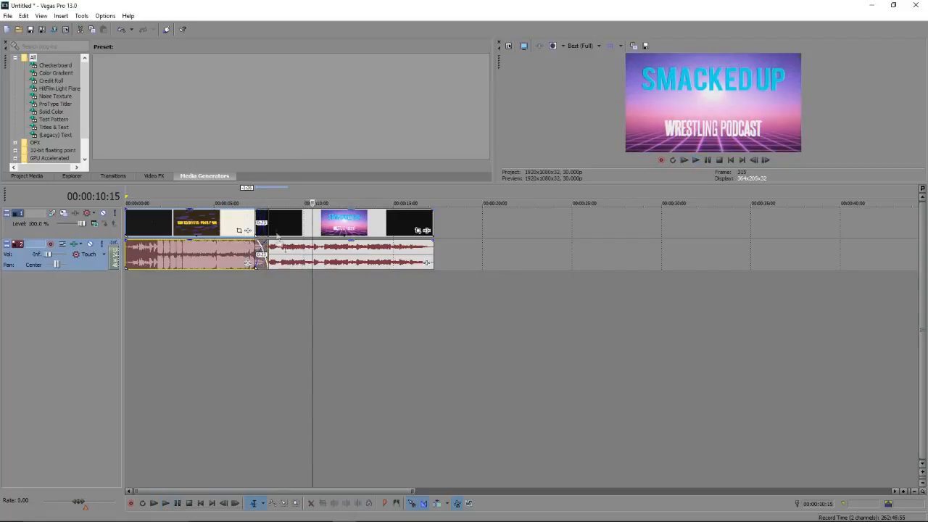
# - Place the second clip directly against the end of the first and set the audio track volume to -2.4 dB
pyautogui.moveTo(276, 233); pyautogui.dragTo(286, 229)
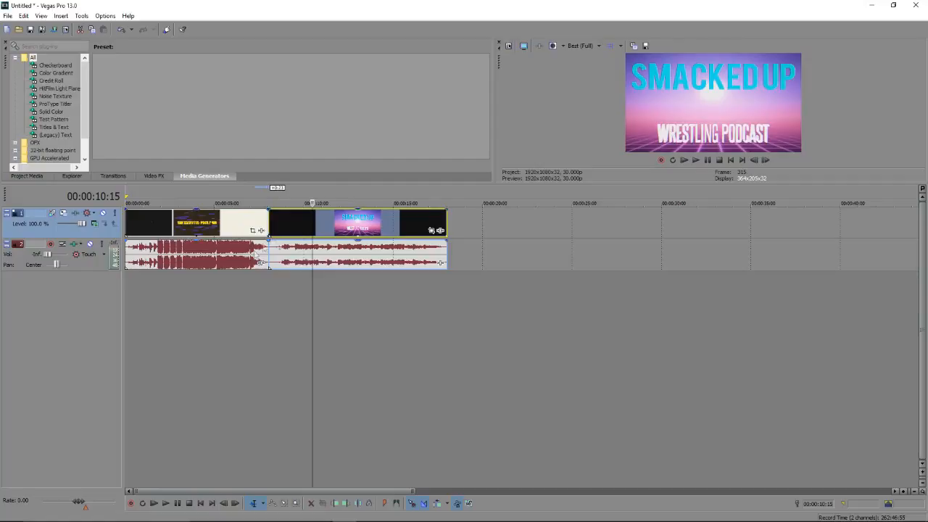
pyautogui.moveTo(49, 256); pyautogui.dragTo(58, 259)
# - Insert a text media event on the video track and replace its sample text with "dsgdfsgfsga"
pyautogui.rightClick(500, 214)
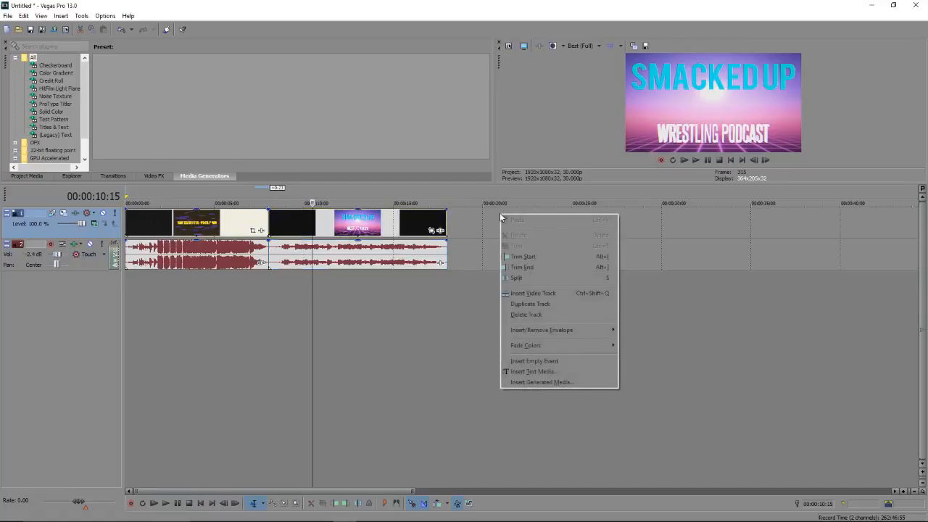
pyautogui.click(544, 371)
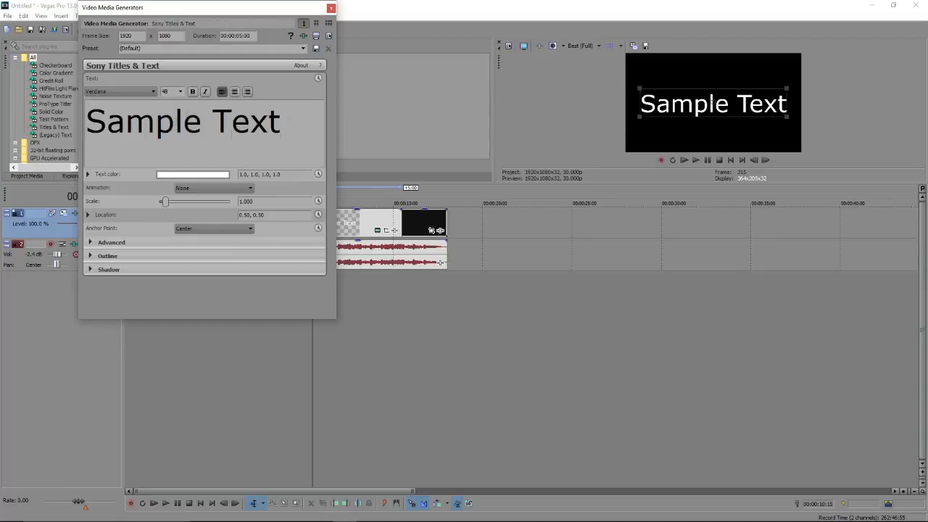
pyautogui.hotkey('ctrl', 'a')
pyautogui.write('dsgdfsgfsga')
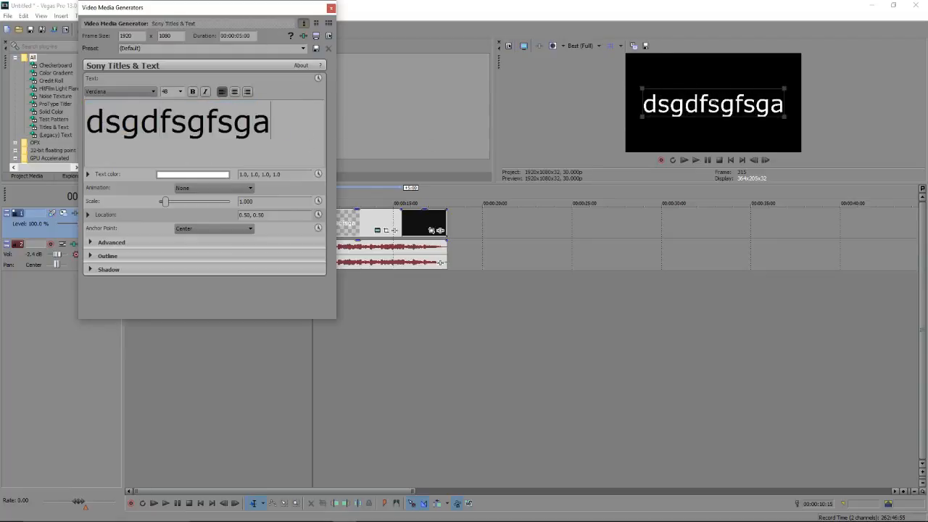
# - Delete all of the test text from the title
pyautogui.press('BackSpace')
pyautogui.press('BackSpace')
pyautogui.press('BackSpace')
pyautogui.press('BackSpace')
pyautogui.press('BackSpace')
pyautogui.press('BackSpace')
pyautogui.press('BackSpace')
pyautogui.press('BackSpace')
pyautogui.press('BackSpace')
pyautogui.press('BackSpace')
pyautogui.press('BackSpace')
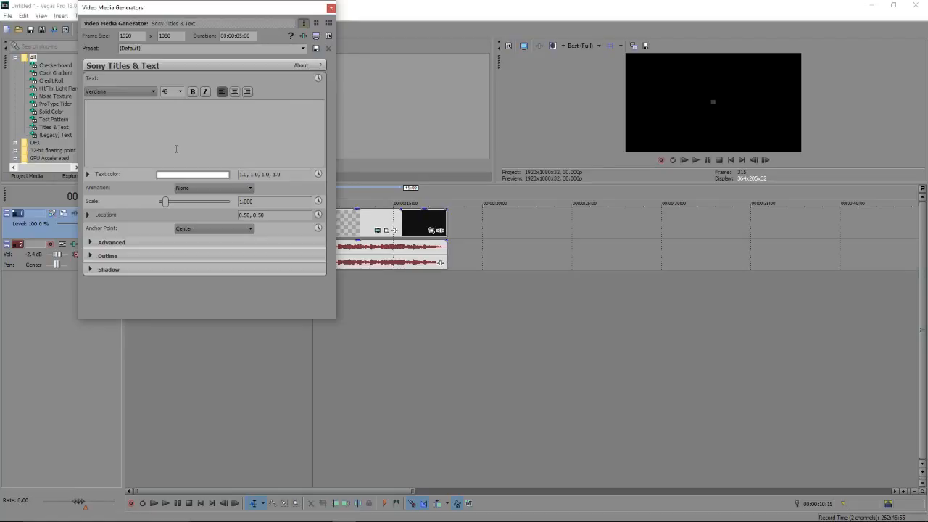
# - Set the title's font to Highlander
pyautogui.click(153, 92)
pyautogui.scroll(6, 125, 204)
pyautogui.scroll(6, 124, 168)
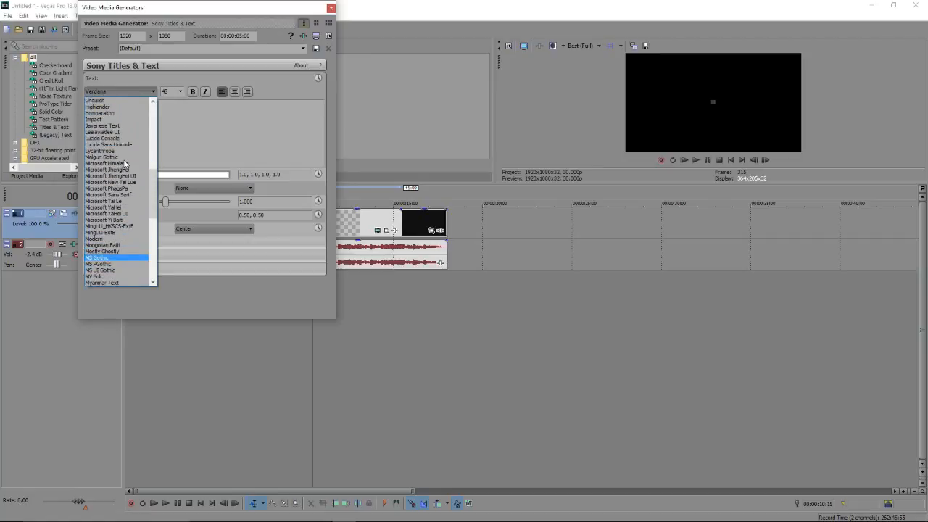
pyautogui.click(116, 107)
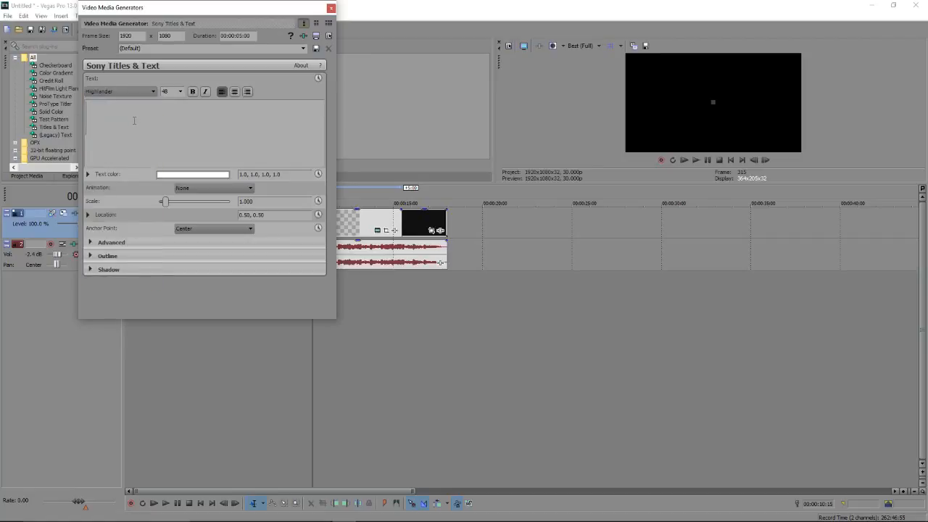
# - Try out the chosen font with the text "HFDHSDHD" and clear it again
pyautogui.write('HFDHSDHD')
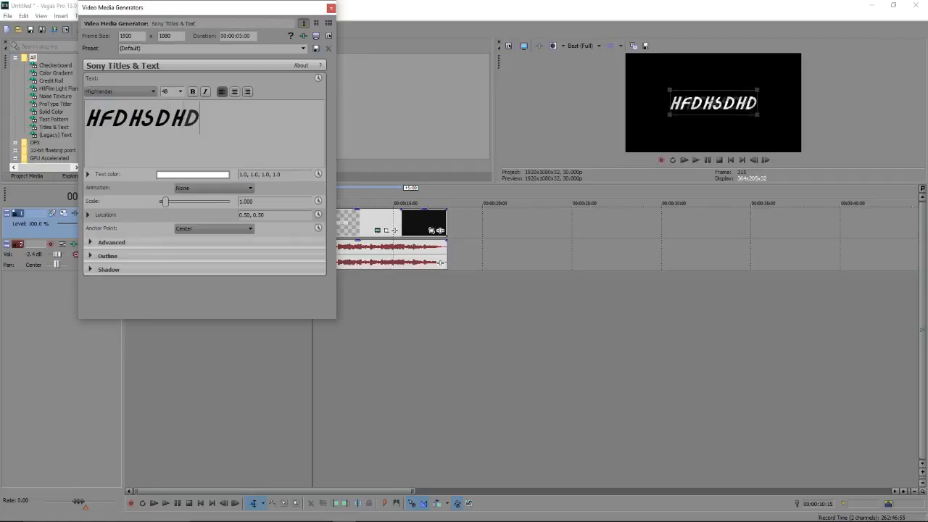
pyautogui.press('BackSpace')
pyautogui.press('BackSpace')
pyautogui.press('BackSpace')
pyautogui.press('BackSpace')
pyautogui.press('BackSpace')
pyautogui.press('BackSpace')
pyautogui.press('BackSpace')
pyautogui.press('BackSpace')
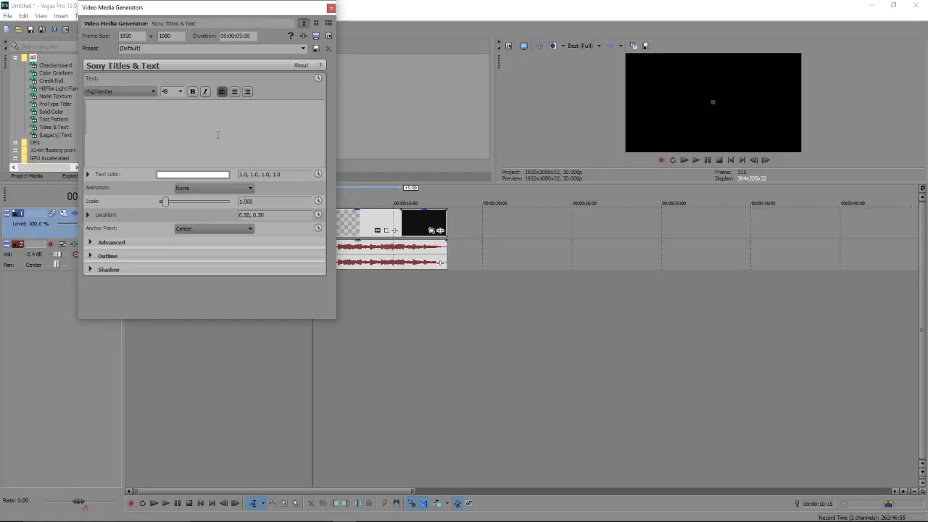
# - Set the title text to "HOW TO" and close the media generator window
pyautogui.write('HOW TO')
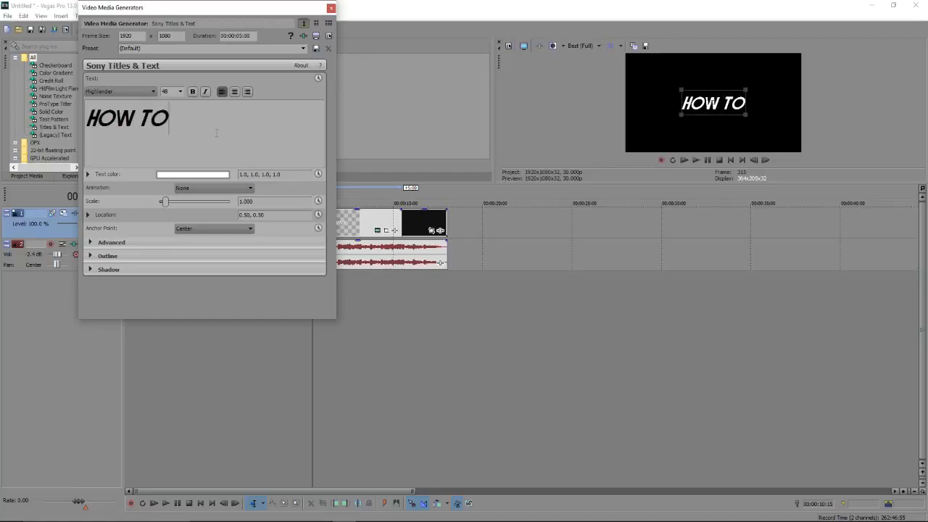
pyautogui.click(331, 9)
# - Move the "HOW TO" text event just past the second clip and extend its end by about 4 seconds
pyautogui.moveTo(331, 216); pyautogui.dragTo(472, 216)
pyautogui.click(455, 257)
pyautogui.click(463, 252)
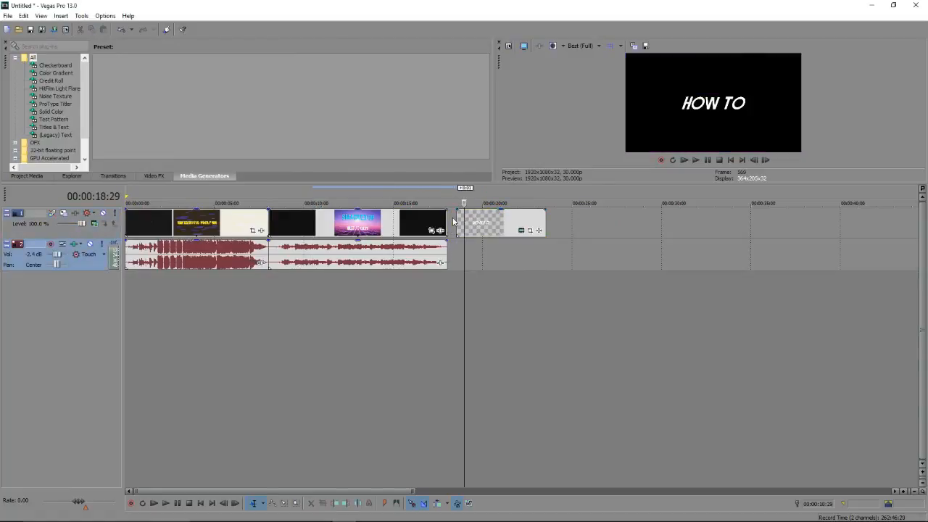
pyautogui.click(457, 217)
pyautogui.moveTo(545, 215); pyautogui.dragTo(615, 214)
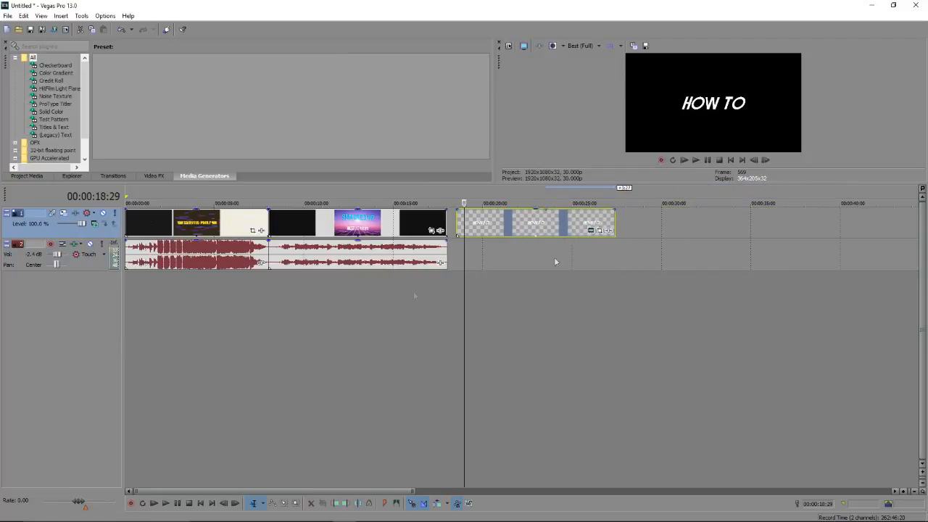
# - Insert a new video track and place the "HOW TO" text event on it, above the clips' video track
pyautogui.rightClick(102, 288)
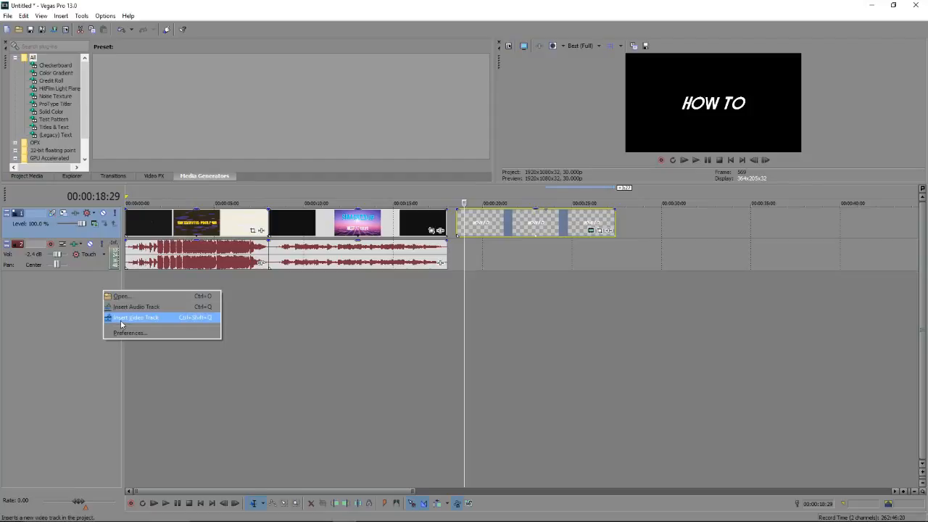
pyautogui.click(121, 319)
pyautogui.moveTo(481, 250); pyautogui.dragTo(478, 223)
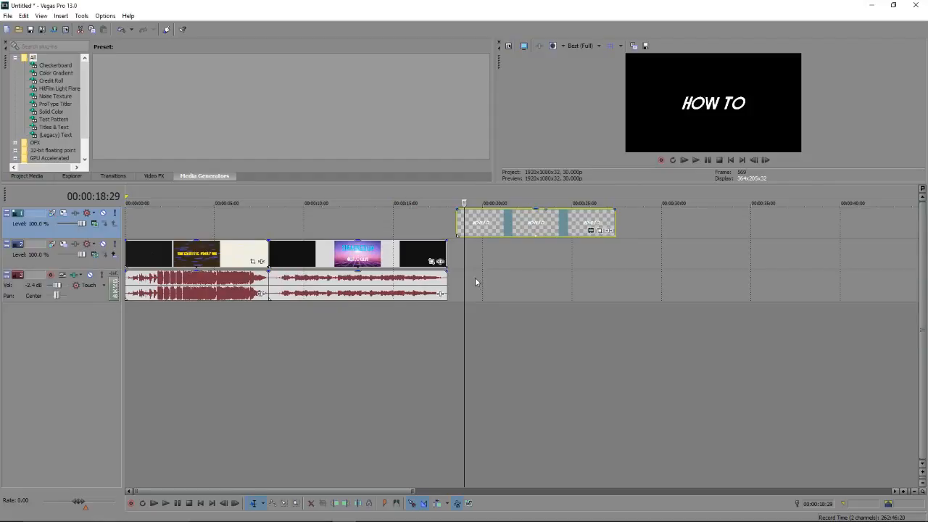
# - Place the playhead at the start of the "HOW TO" text event and browse to the Saved Pictures folder for opening a file
pyautogui.click(474, 281)
pyautogui.click(457, 286)
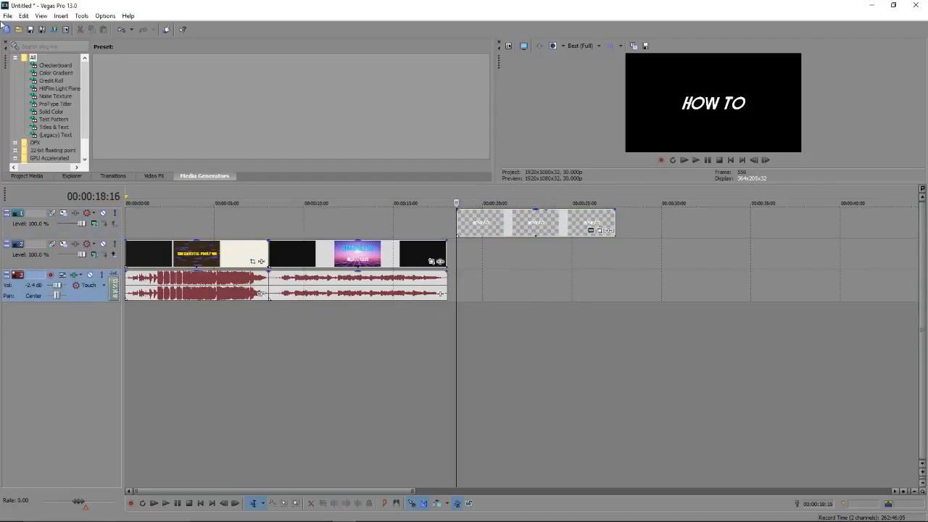
pyautogui.click(8, 15)
pyautogui.click(22, 40)
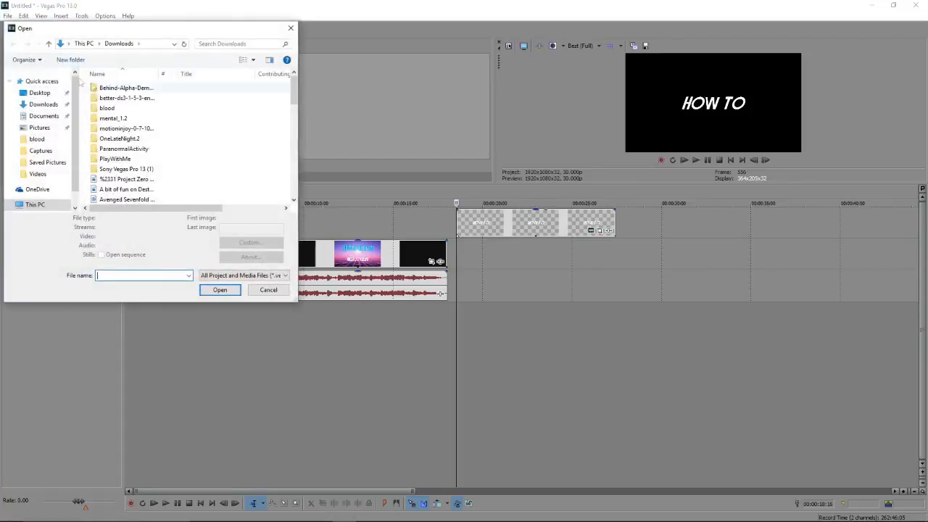
pyautogui.click(39, 127)
pyautogui.doubleClick(162, 98)
# - Find the tumblr image of a blue grid with purple lightning and import it below the "HOW TO" text event
pyautogui.scroll(-2, 176, 112)
pyautogui.scroll(2, 176, 113)
pyautogui.scroll(-1, 177, 113)
pyautogui.scroll(-1, 176, 112)
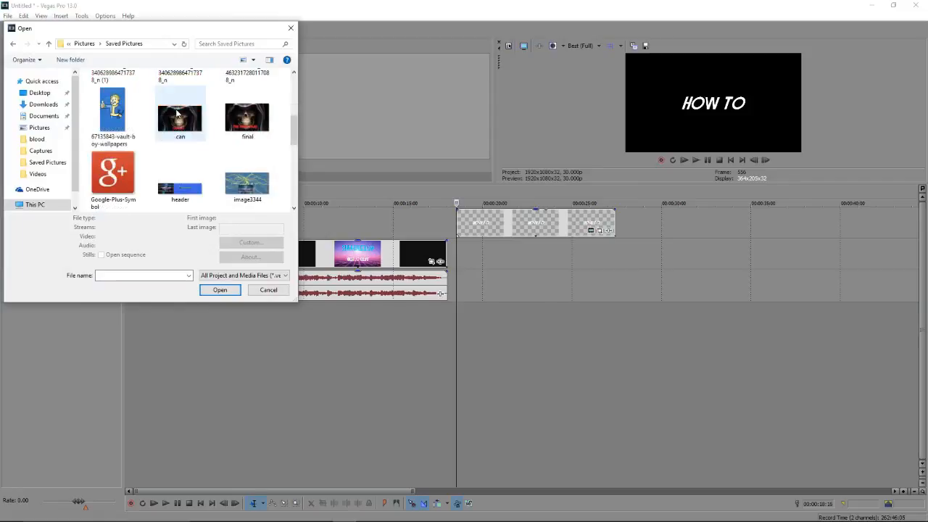
pyautogui.scroll(1, 179, 109)
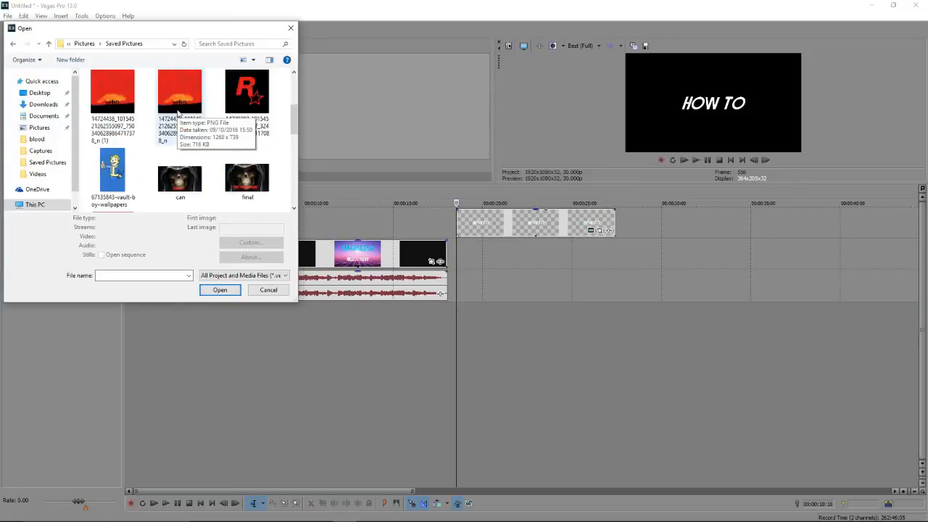
pyautogui.scroll(-1, 182, 98)
pyautogui.scroll(-1, 182, 98)
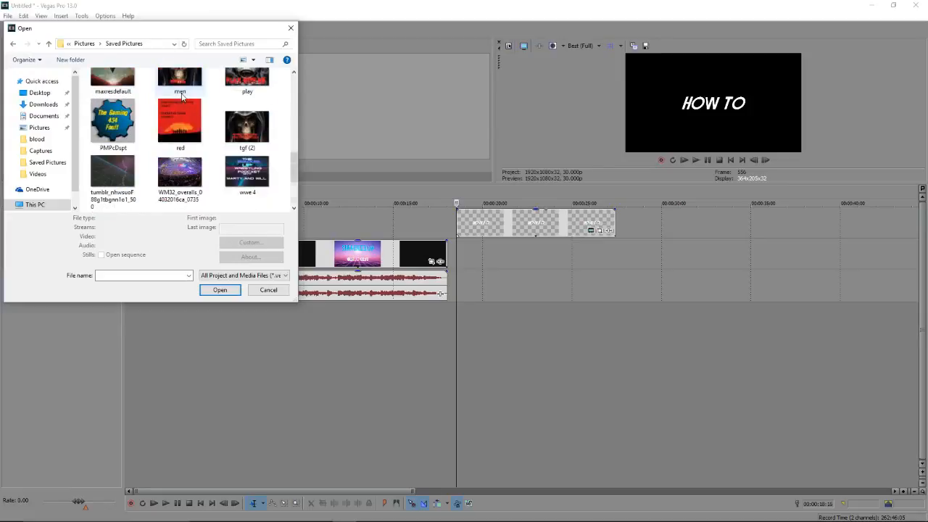
pyautogui.scroll(-1, 182, 97)
pyautogui.click(110, 154)
pyautogui.click(204, 290)
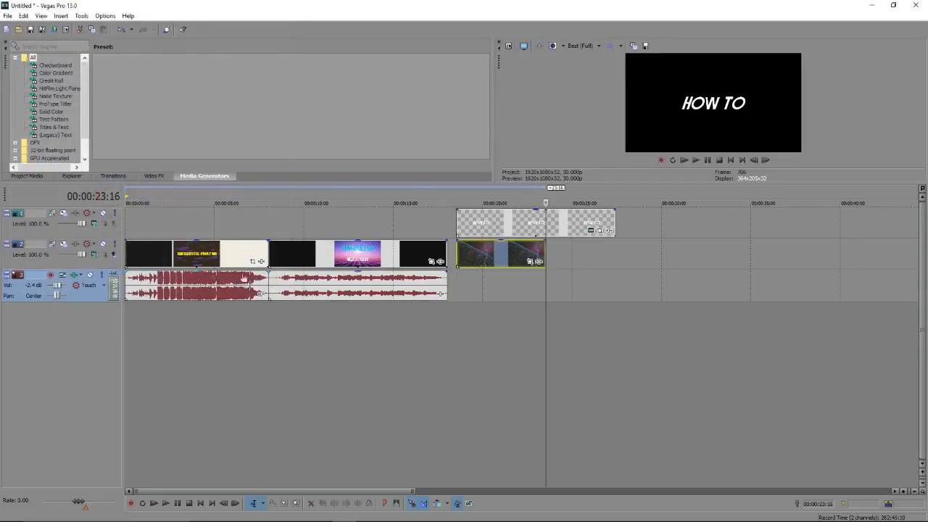
# - Extend the end of the lightning grid image past the text event to about the 40-second mark
pyautogui.click(482, 279)
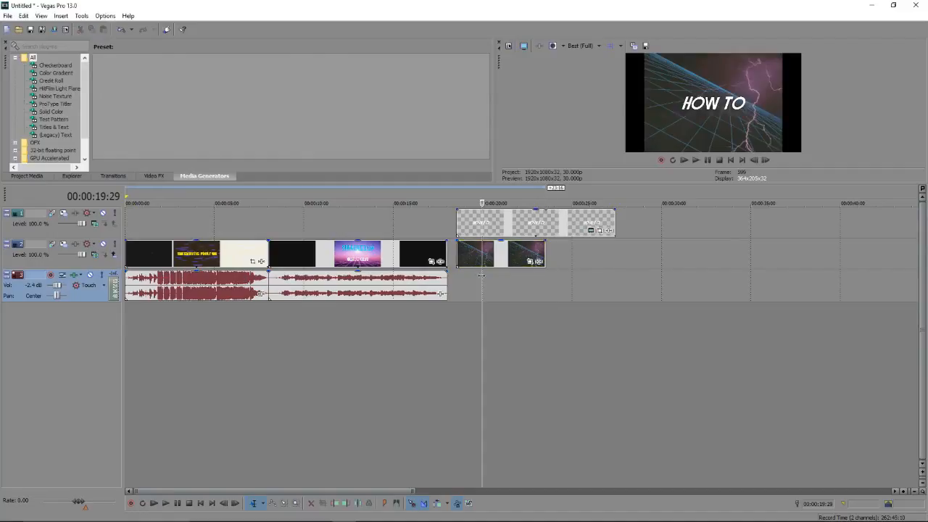
pyautogui.click(544, 255)
pyautogui.moveTo(543, 255); pyautogui.dragTo(615, 255)
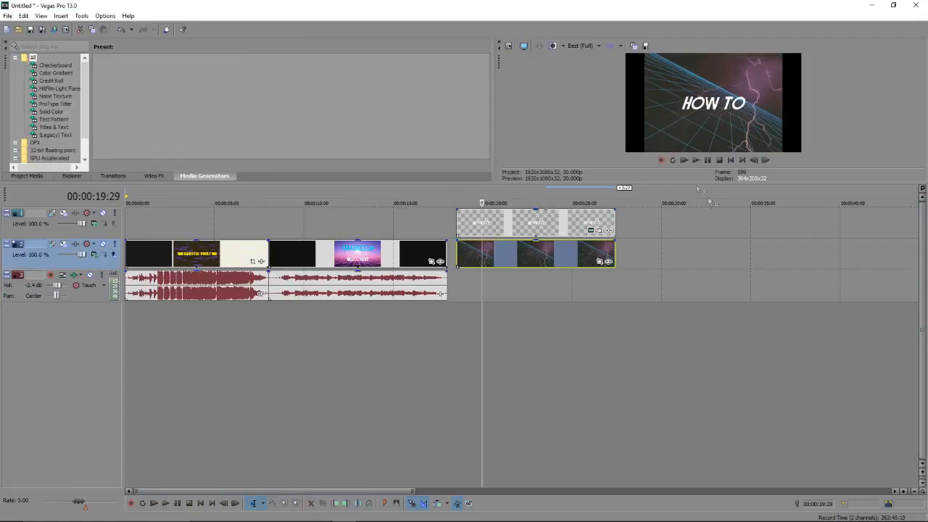
pyautogui.moveTo(614, 255); pyautogui.dragTo(843, 255)
# - Import the PMPcDspt logo image directly after the "HOW TO" text event on the upper video track
pyautogui.click(612, 233)
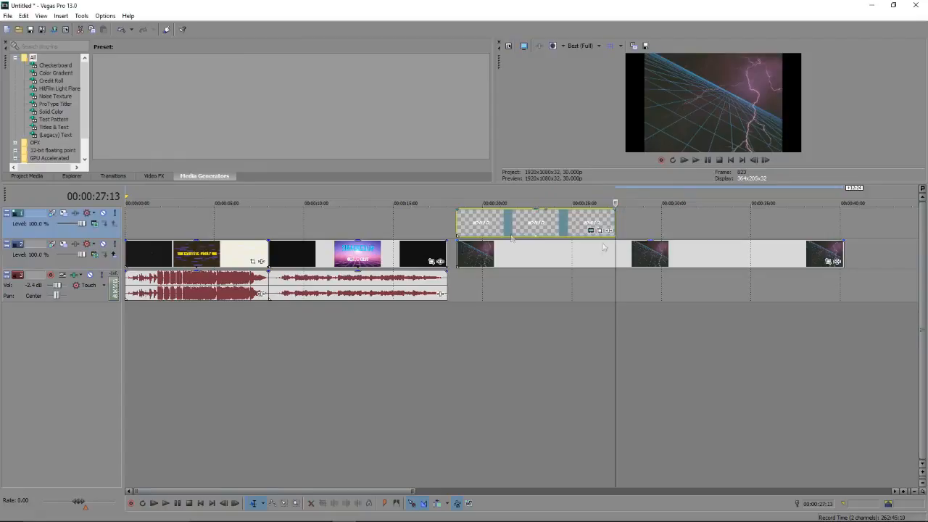
pyautogui.click(8, 18)
pyautogui.click(29, 34)
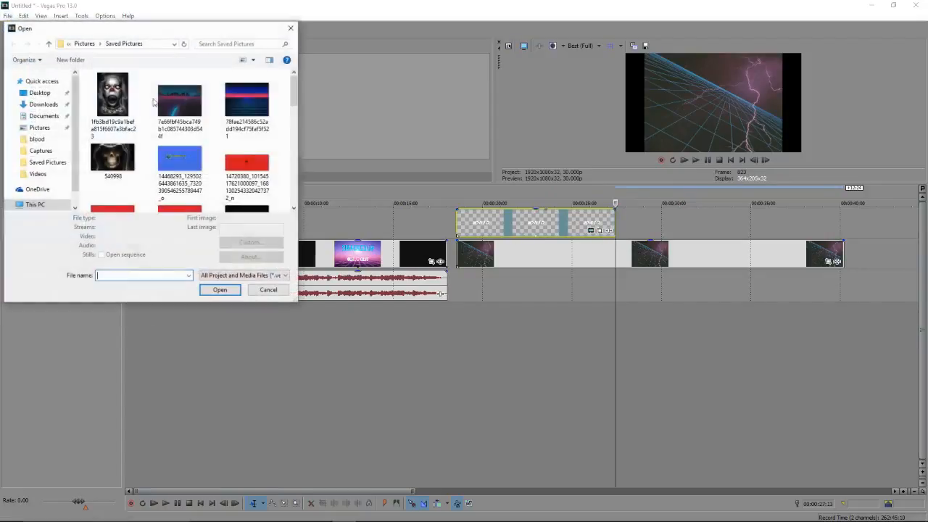
pyautogui.scroll(-5, 148, 124)
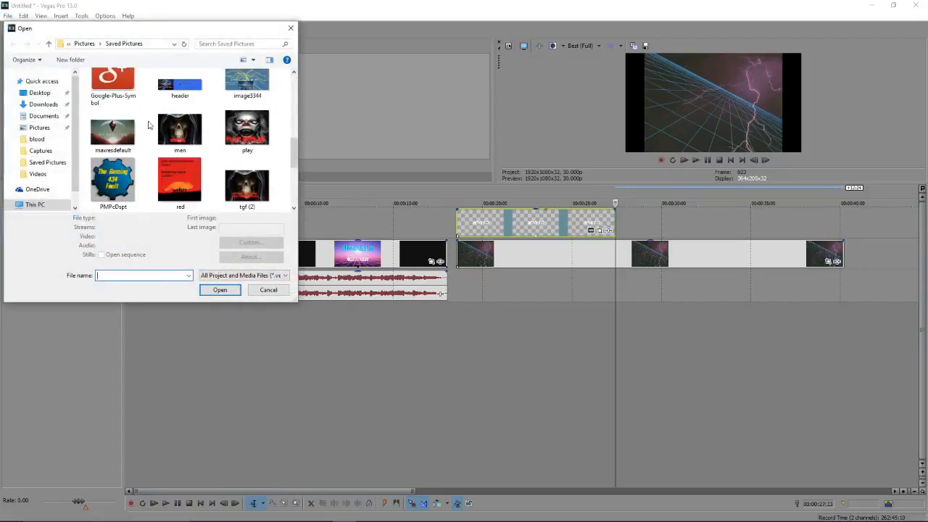
pyautogui.click(112, 181)
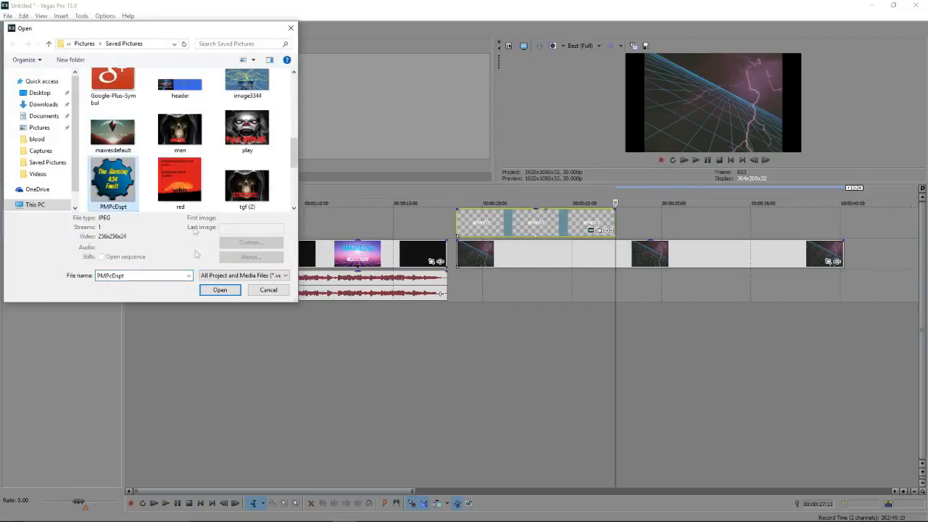
pyautogui.click(220, 289)
pyautogui.click(647, 225)
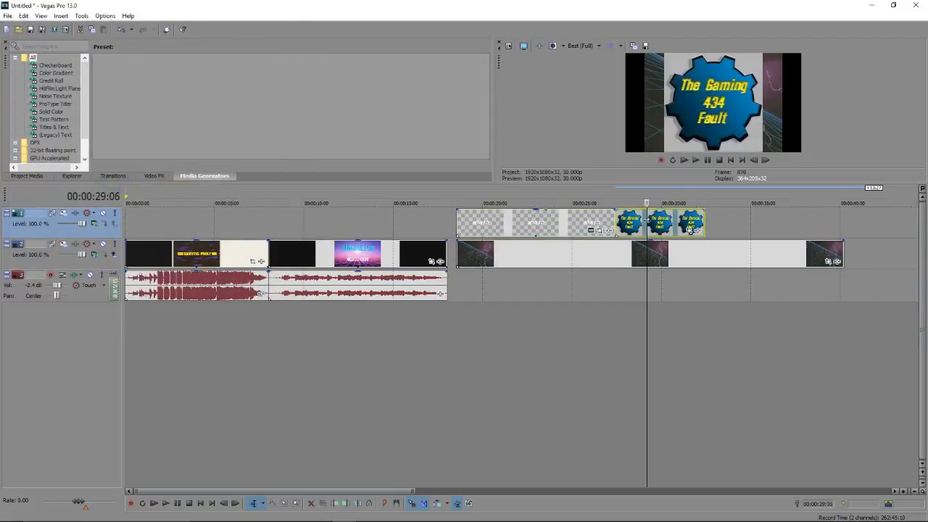
pyautogui.rightClick(645, 225)
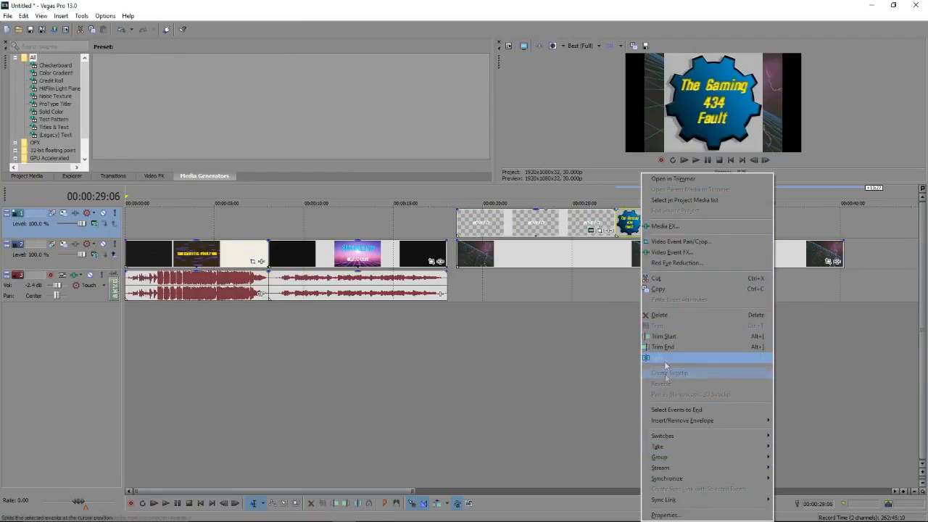
pyautogui.click(687, 226)
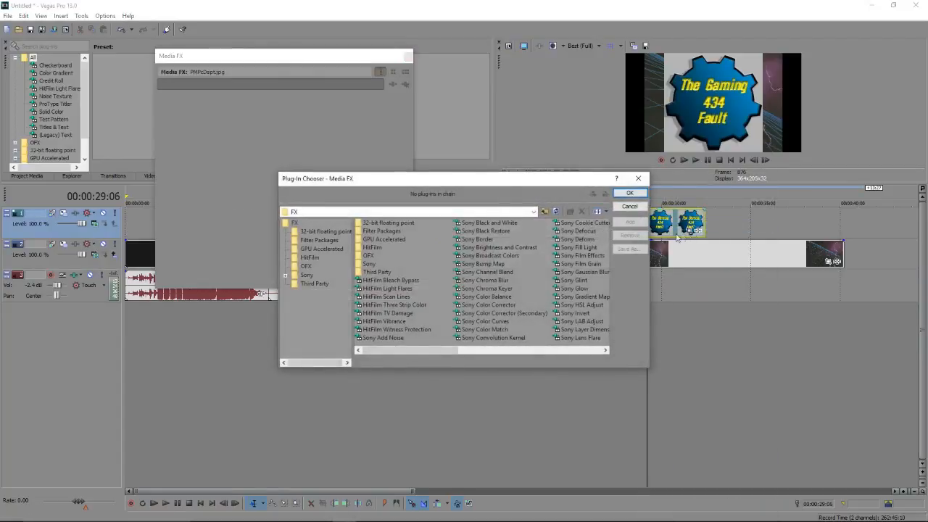
pyautogui.click(637, 203)
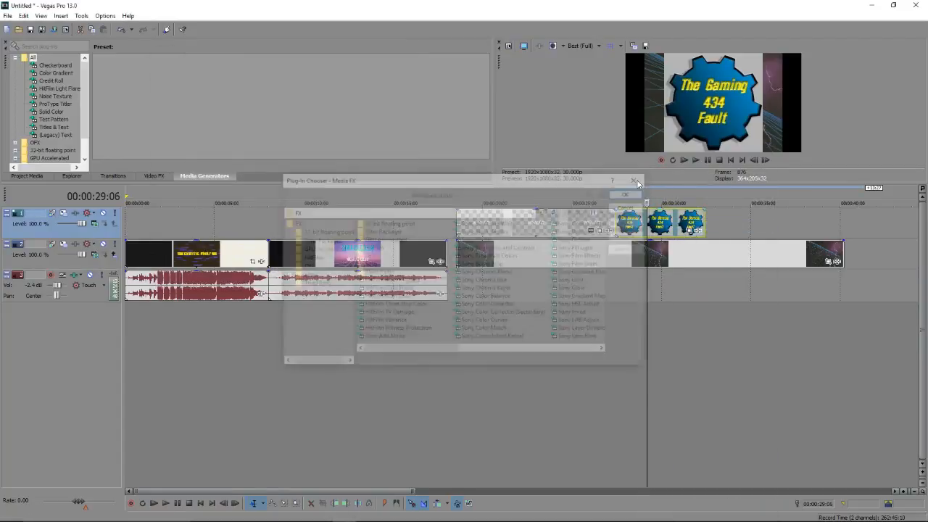
pyautogui.rightClick(663, 227)
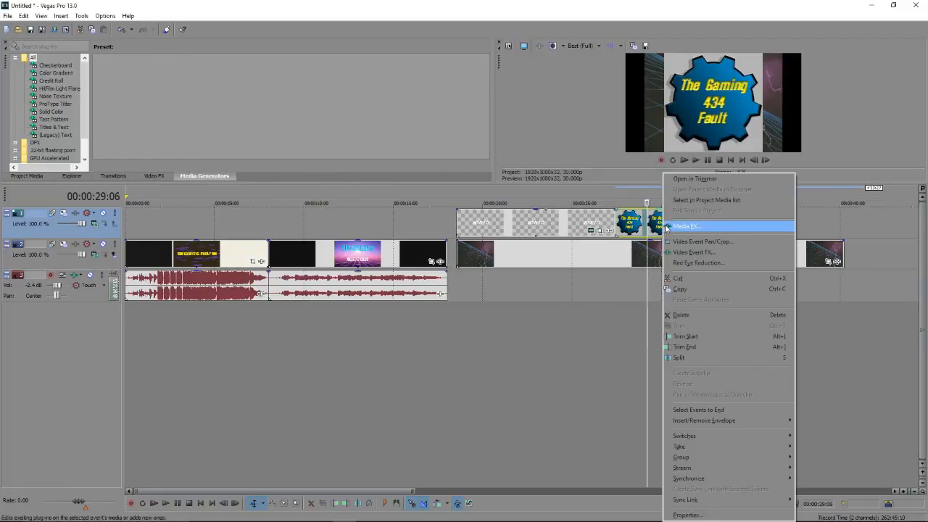
pyautogui.click(644, 226)
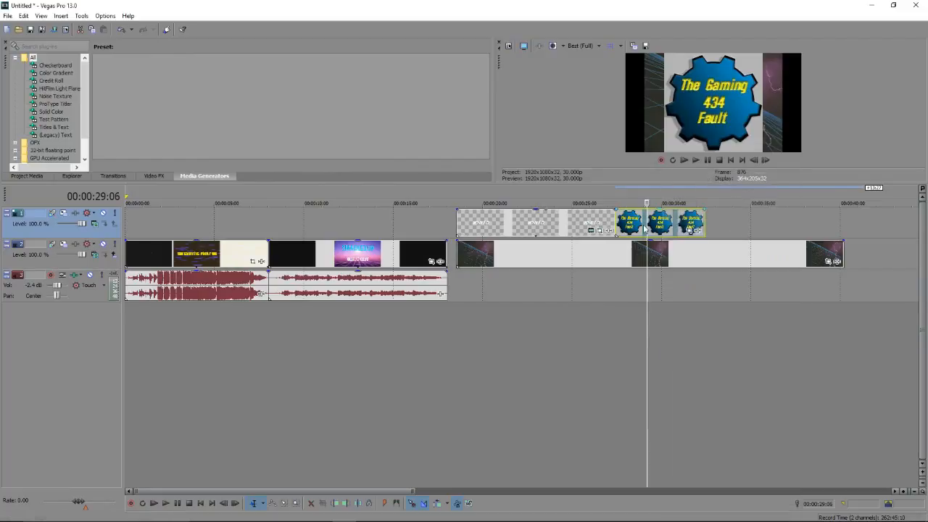
pyautogui.doubleClick(678, 226)
pyautogui.rightClick(679, 227)
pyautogui.click(560, 222)
pyautogui.rightClick(561, 221)
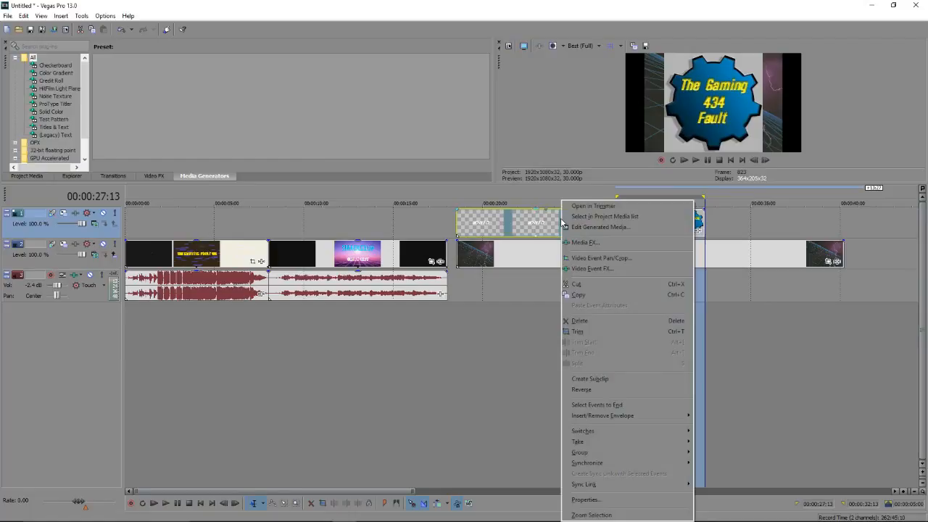
pyautogui.click(722, 228)
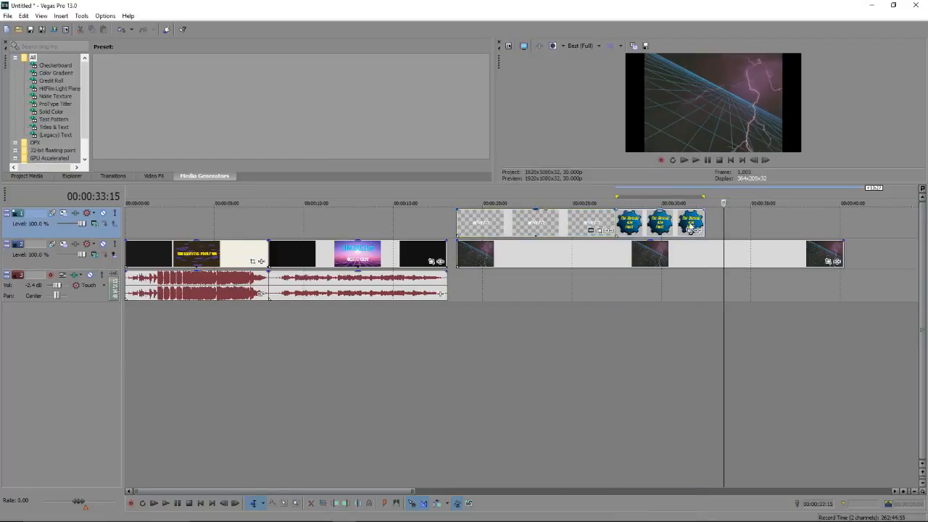
pyautogui.rightClick(690, 225)
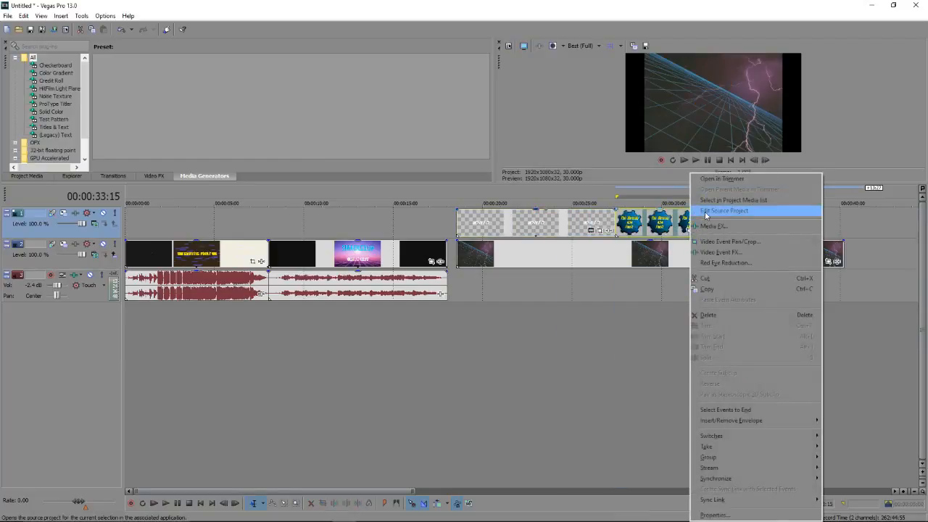
pyautogui.click(705, 211)
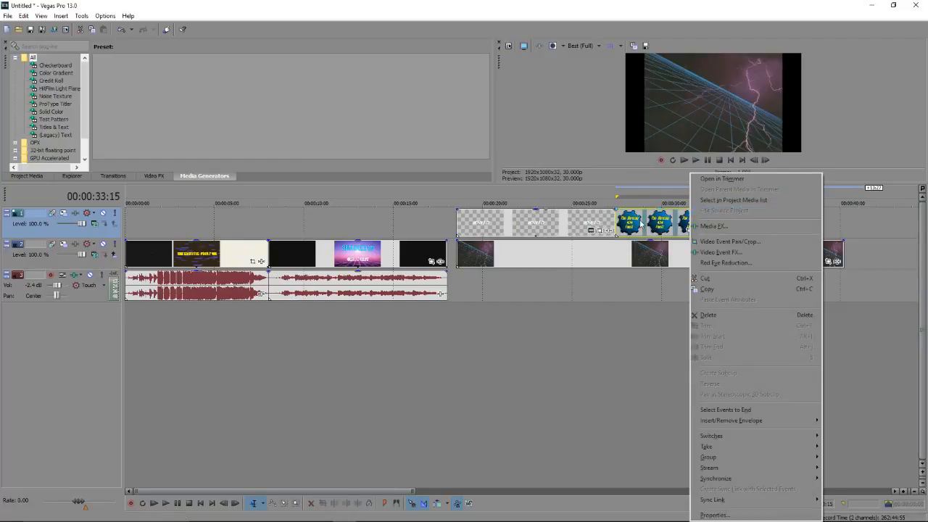
# - Enlarge the pan/crop frame of the PMPcDspt logo event to 279 × 279 and close the window
pyautogui.click(641, 226)
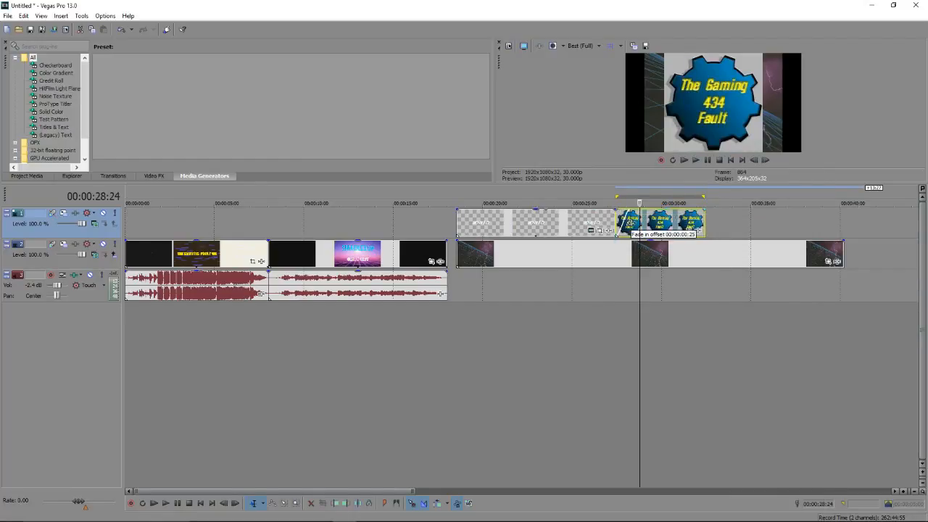
pyautogui.click(695, 232)
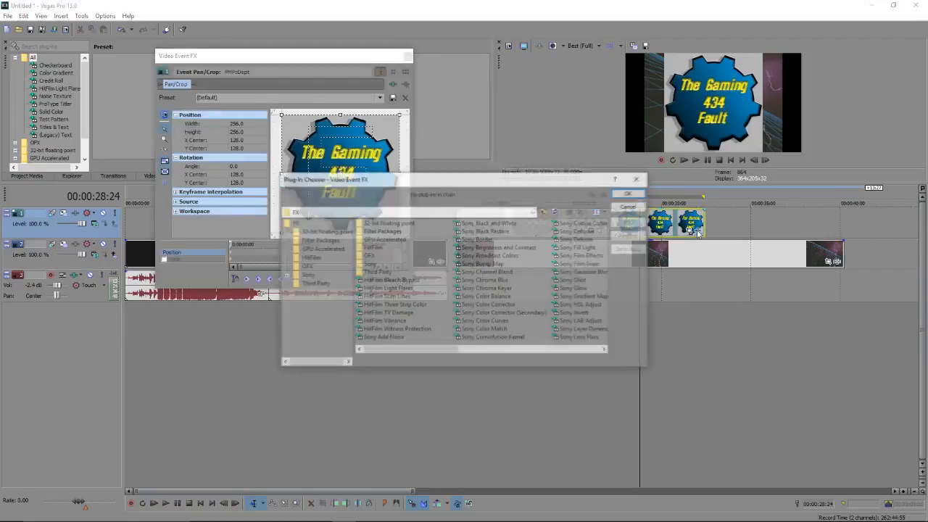
pyautogui.click(638, 178)
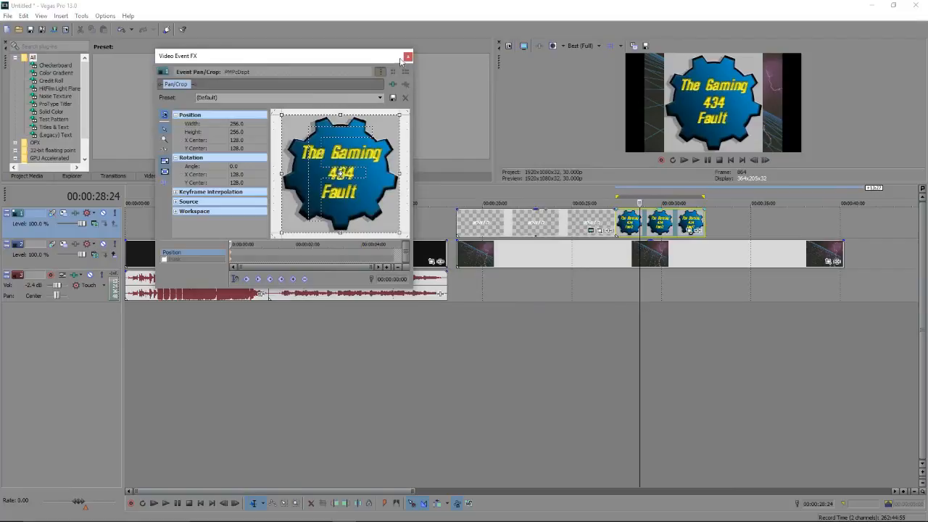
pyautogui.moveTo(282, 115)
pyautogui.mouseDown()
pyautogui.moveTo(326, 161)
pyautogui.moveTo(229, 45)
pyautogui.moveTo(134, 3)
pyautogui.moveTo(261, 101)
pyautogui.moveTo(229, 62)
pyautogui.moveTo(254, 124)
pyautogui.moveTo(277, 138)
pyautogui.moveTo(269, 133)
pyautogui.moveTo(289, 118)
pyautogui.moveTo(276, 110)
pyautogui.mouseUp()
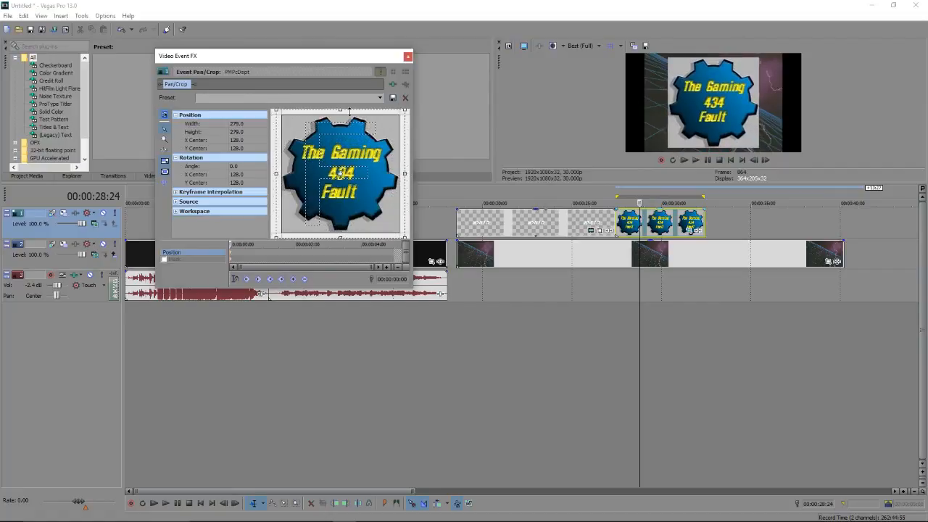
pyautogui.click(407, 57)
# - Reopen the logo event's pan/crop settings beside the preview and set the frame's width and height to 1,000
pyautogui.click(616, 254)
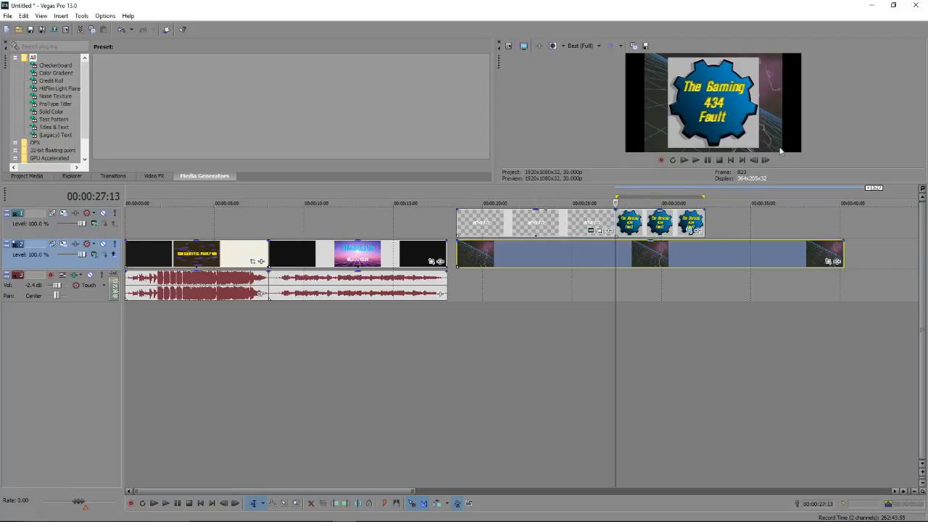
pyautogui.click(698, 232)
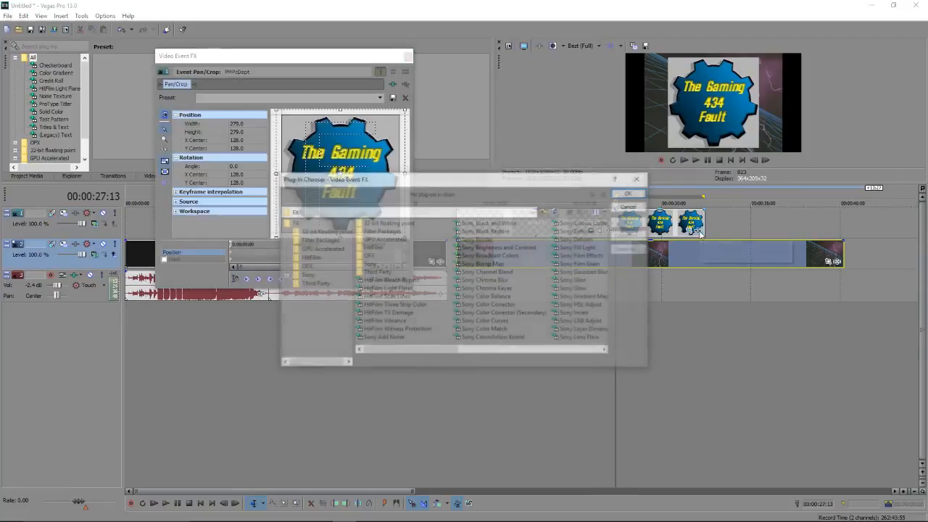
pyautogui.click(638, 179)
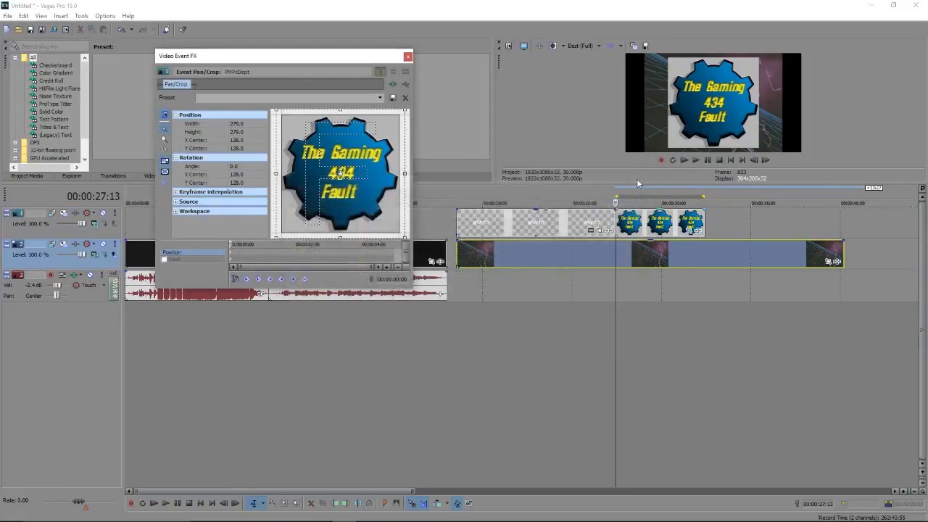
pyautogui.moveTo(267, 60); pyautogui.dragTo(497, 206)
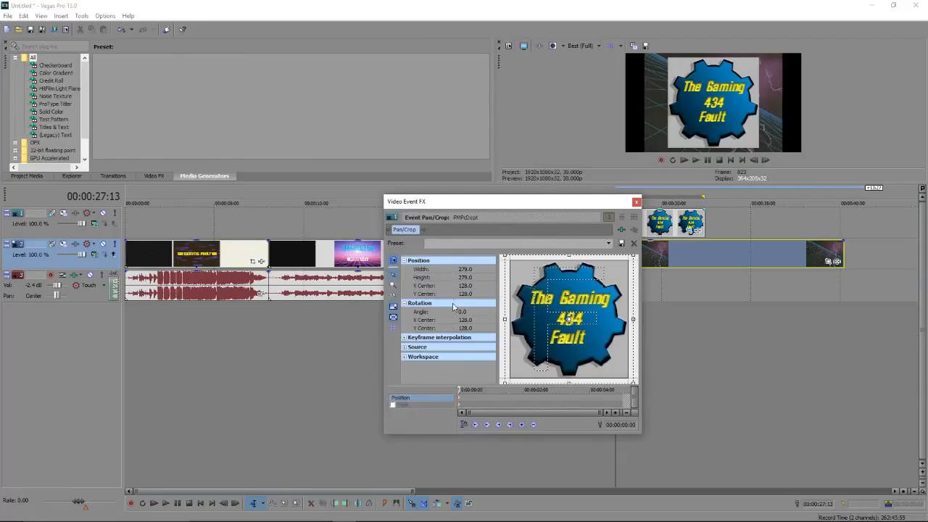
pyautogui.click(464, 269)
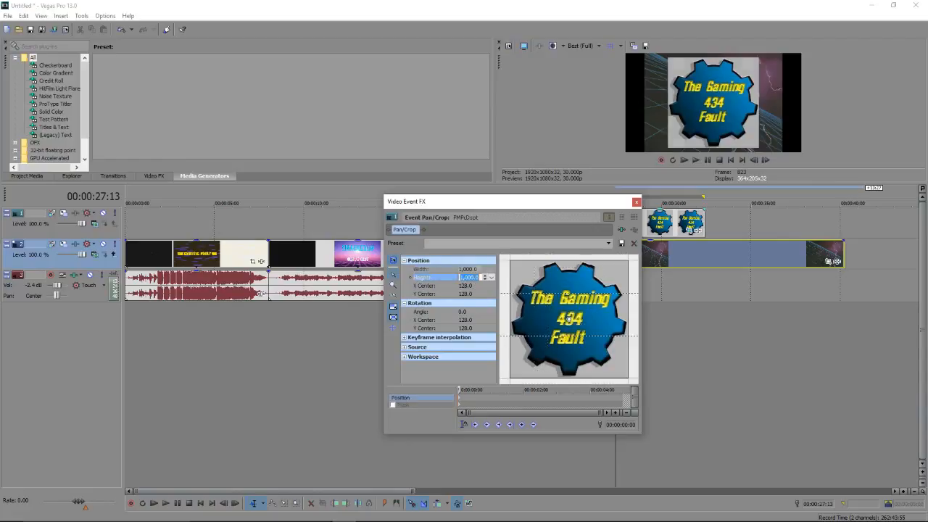
pyautogui.press('Tab')
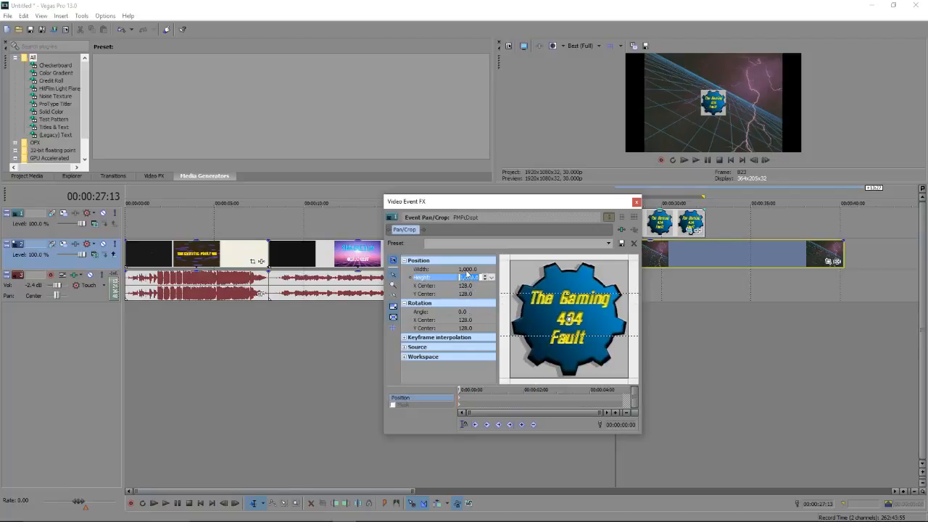
# - Set the pan/crop width and height to 1,500 and shift the frame so the logo sits near the picture's lower-right corner
pyautogui.click(466, 270)
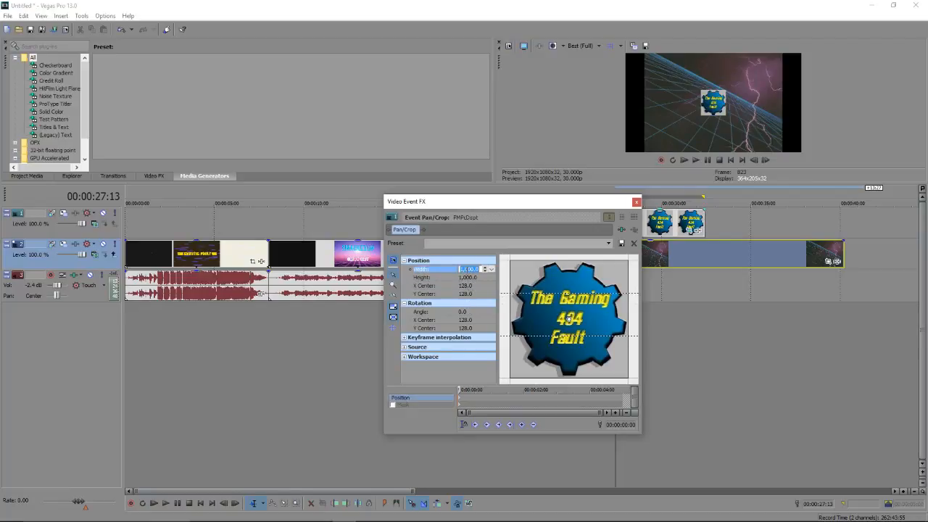
pyautogui.press('Tab')
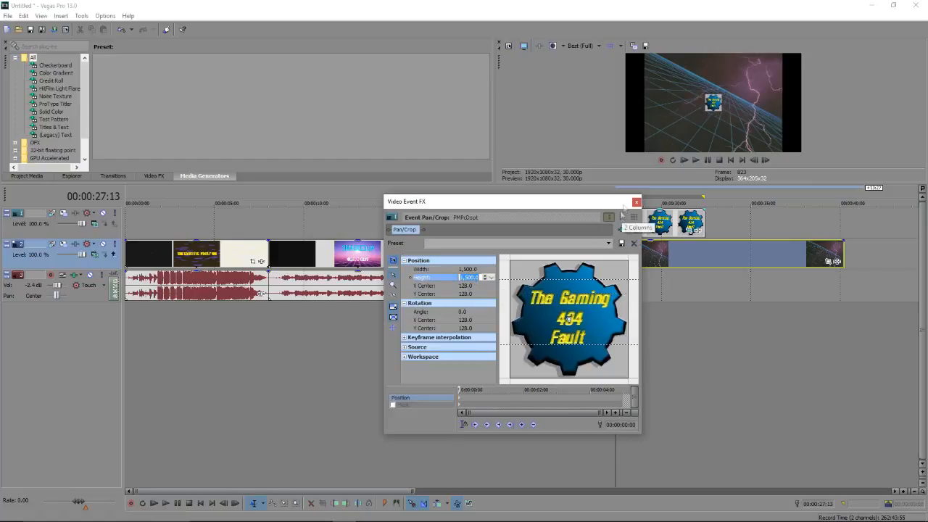
pyautogui.moveTo(513, 266); pyautogui.dragTo(231, 2)
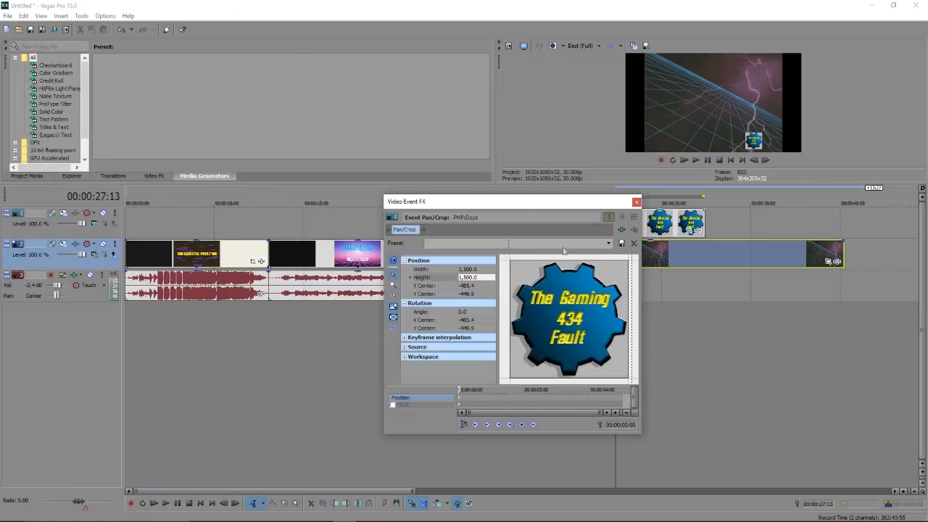
# - Set the logo event's pan/crop width and height to 2,000 and shift the frame so the logo sits lower and further right
pyautogui.click(635, 201)
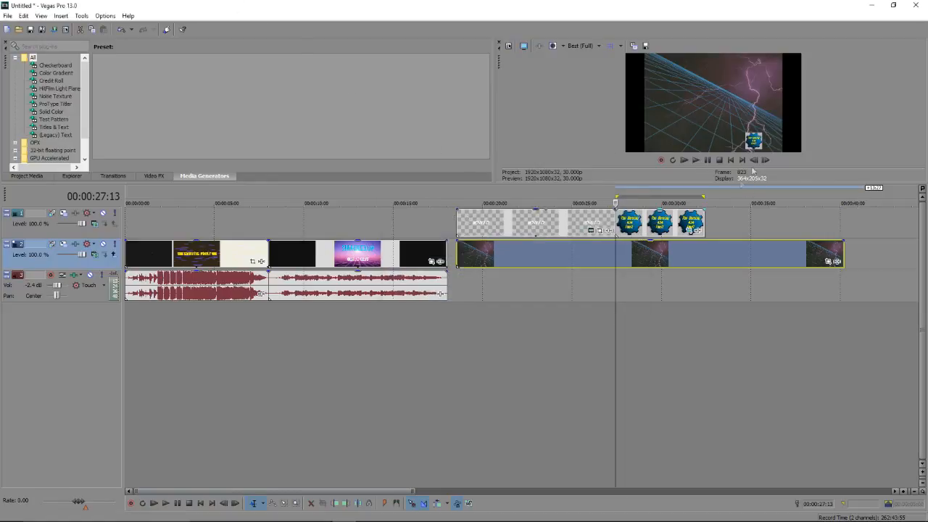
pyautogui.click(697, 232)
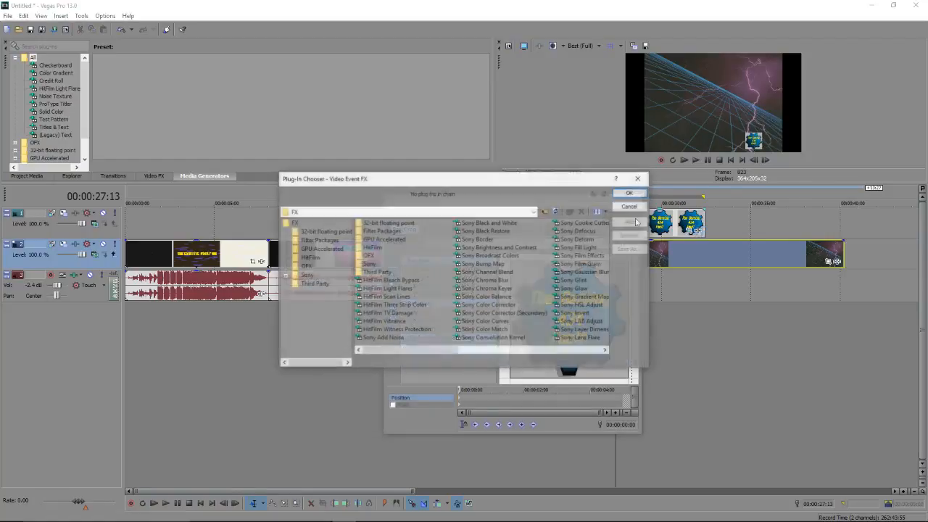
pyautogui.click(638, 179)
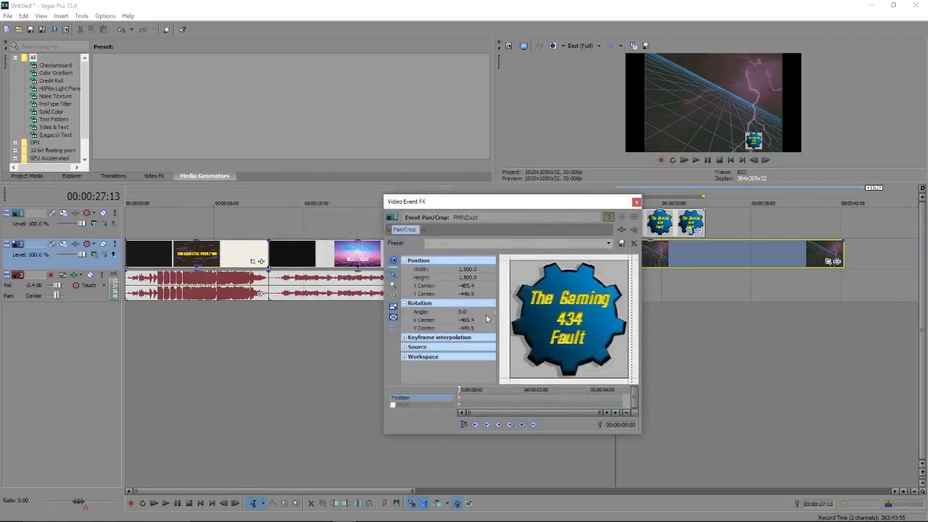
pyautogui.click(472, 270)
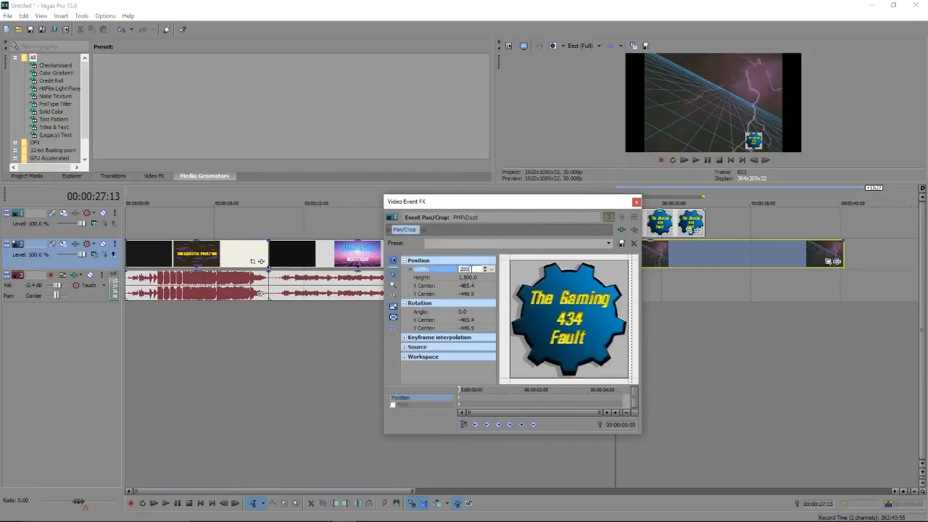
pyautogui.click(471, 278)
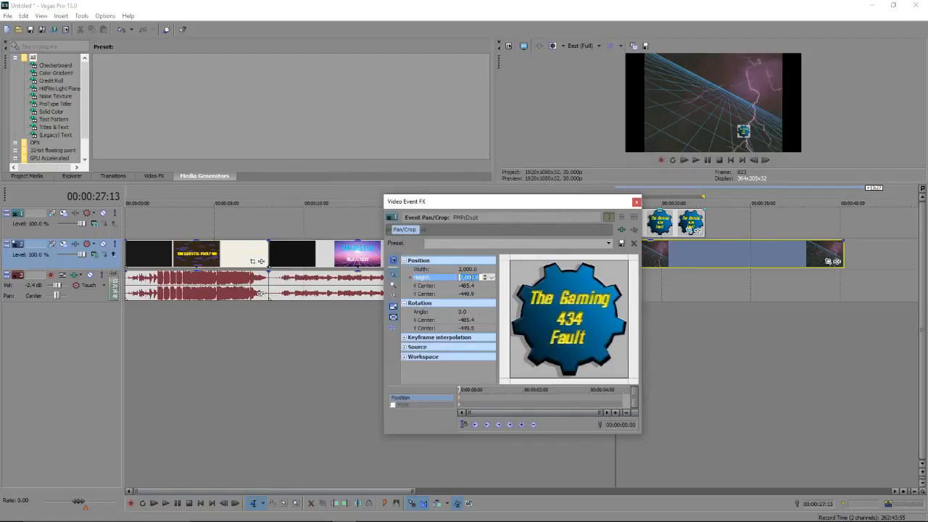
pyautogui.moveTo(545, 309); pyautogui.dragTo(425, 175)
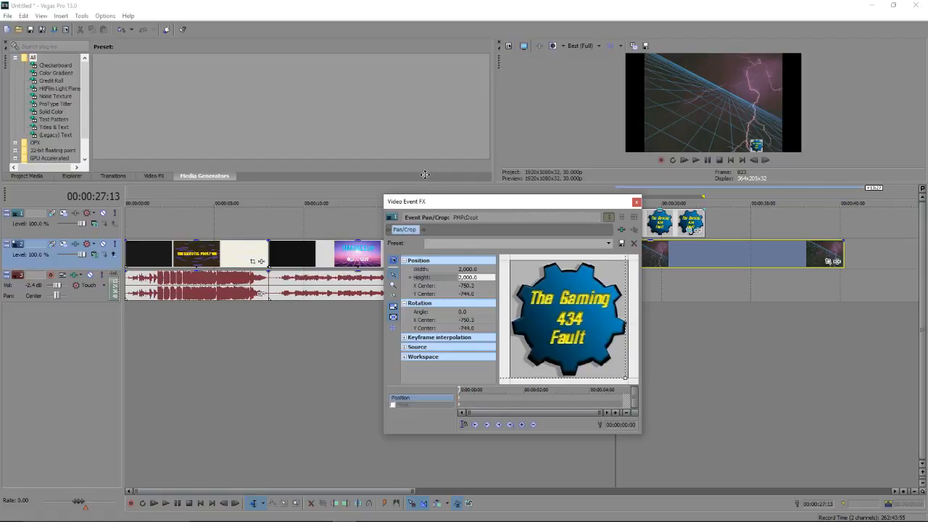
pyautogui.click(635, 201)
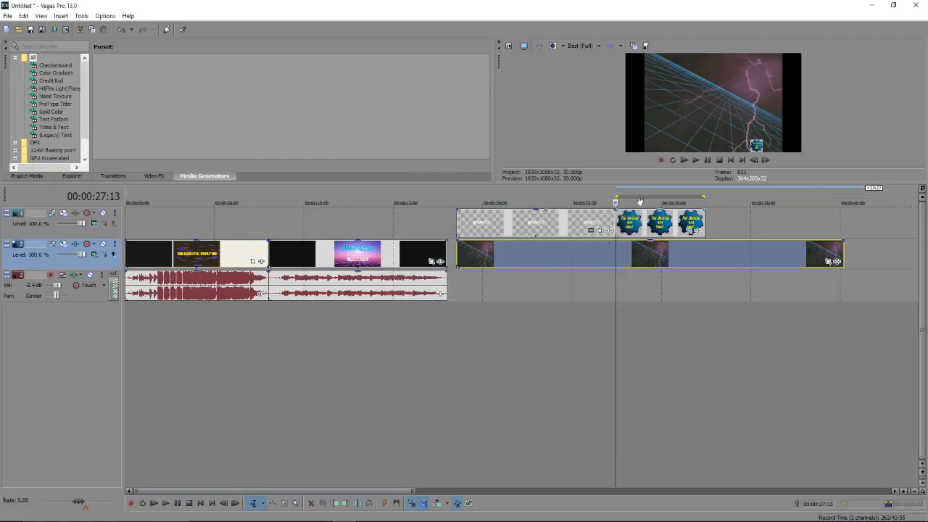
# - Import a music file from the Downloads folder onto the audio track, starting at the beginning of the background image
pyautogui.click(462, 293)
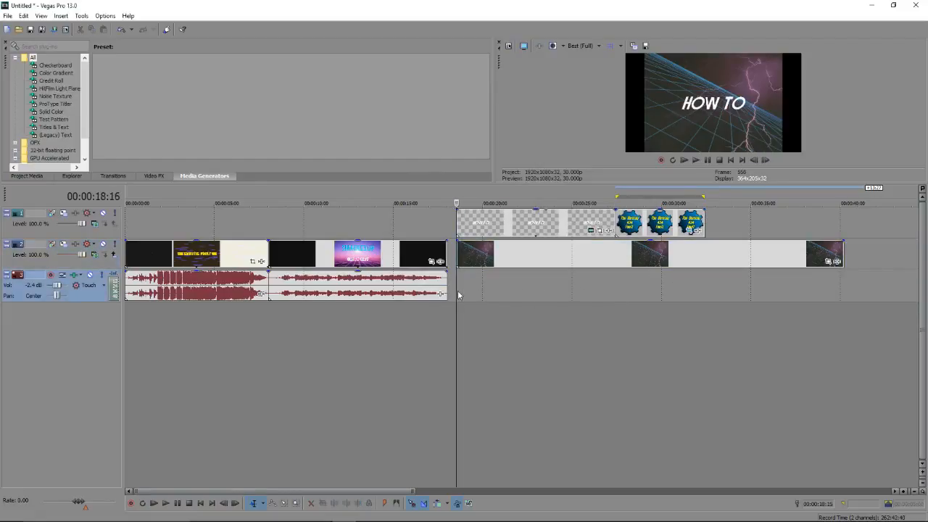
pyautogui.click(9, 16)
pyautogui.click(22, 39)
pyautogui.click(44, 105)
pyautogui.scroll(-2, 171, 118)
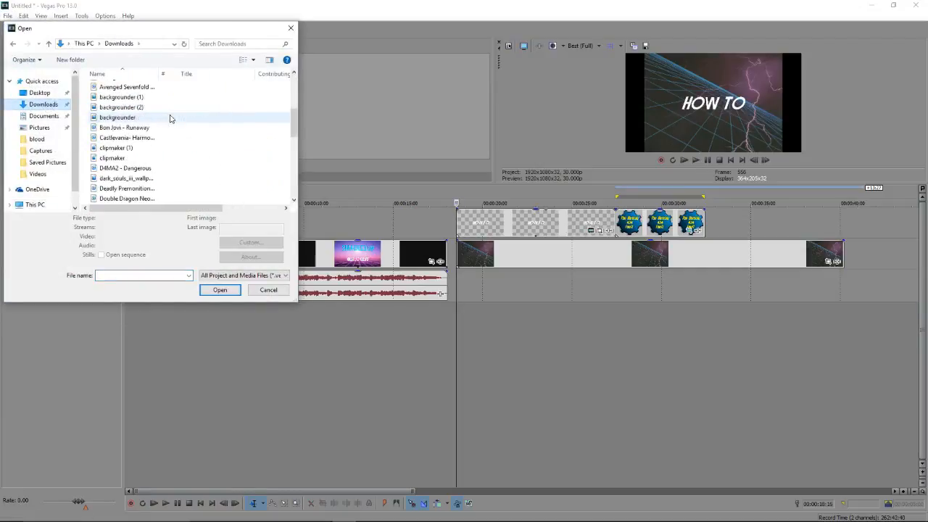
pyautogui.scroll(-1, 149, 167)
pyautogui.click(138, 159)
pyautogui.click(220, 300)
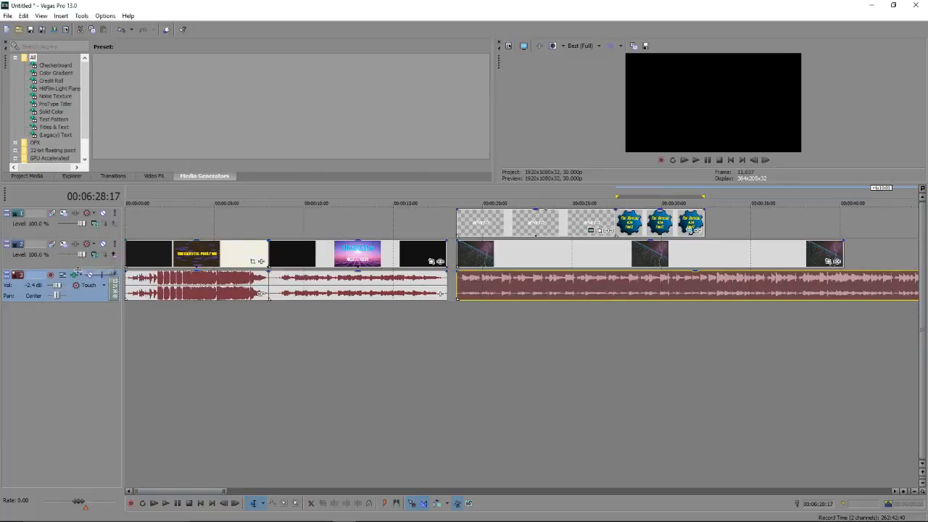
# - Set the audio track's volume to -0.7 dB and play the beginning of the added music
pyautogui.moveTo(58, 286); pyautogui.dragTo(56, 286)
pyautogui.click(440, 368)
pyautogui.press('space')
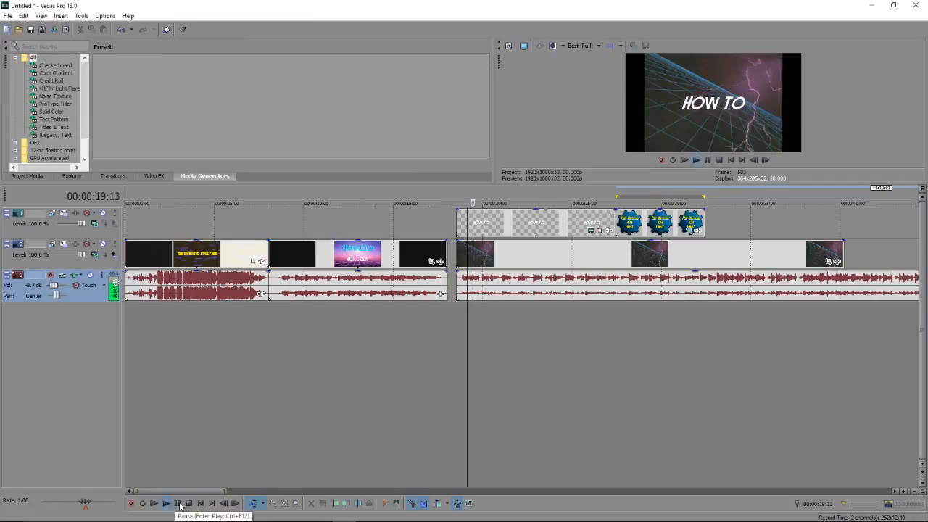
pyautogui.click(179, 505)
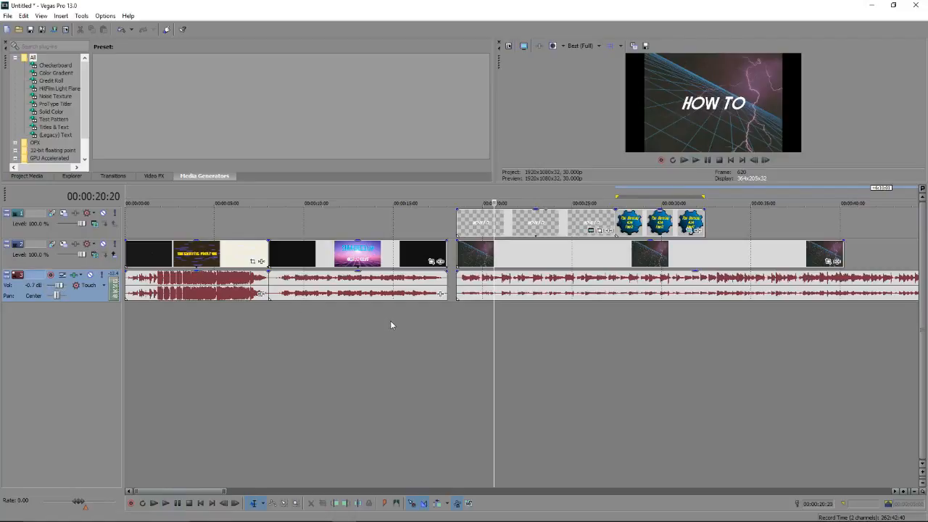
# - Split the music at the end of the background image and delete the part beyond it
pyautogui.moveTo(192, 492); pyautogui.dragTo(249, 484)
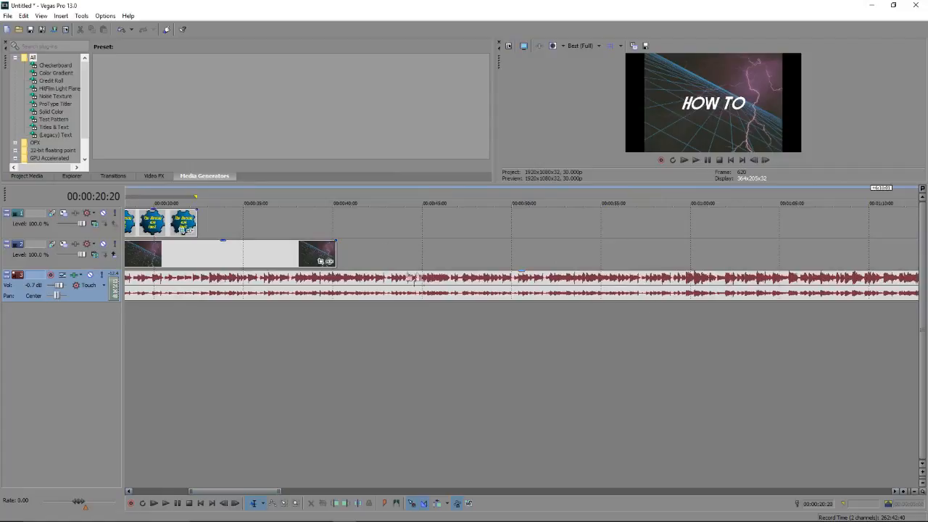
pyautogui.click(330, 261)
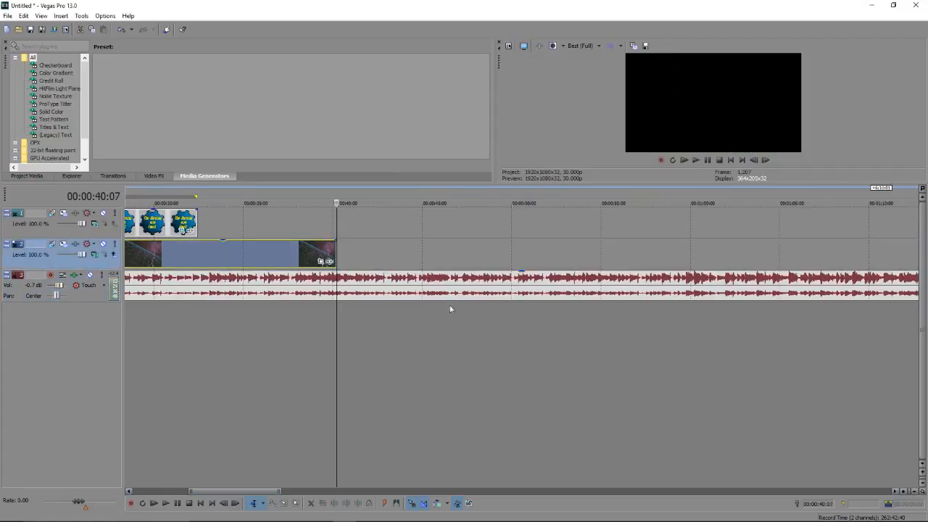
pyautogui.click(338, 289)
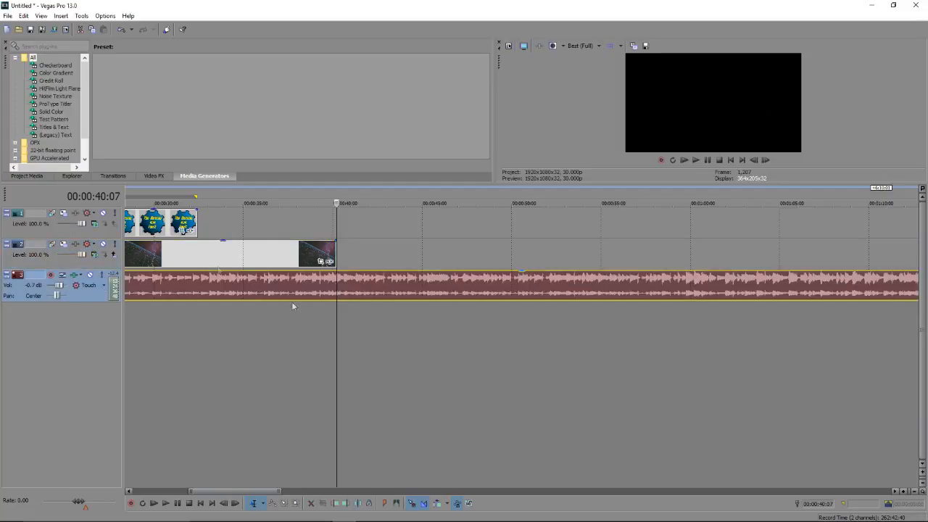
pyautogui.press('s')
pyautogui.moveTo(346, 293); pyautogui.dragTo(473, 290)
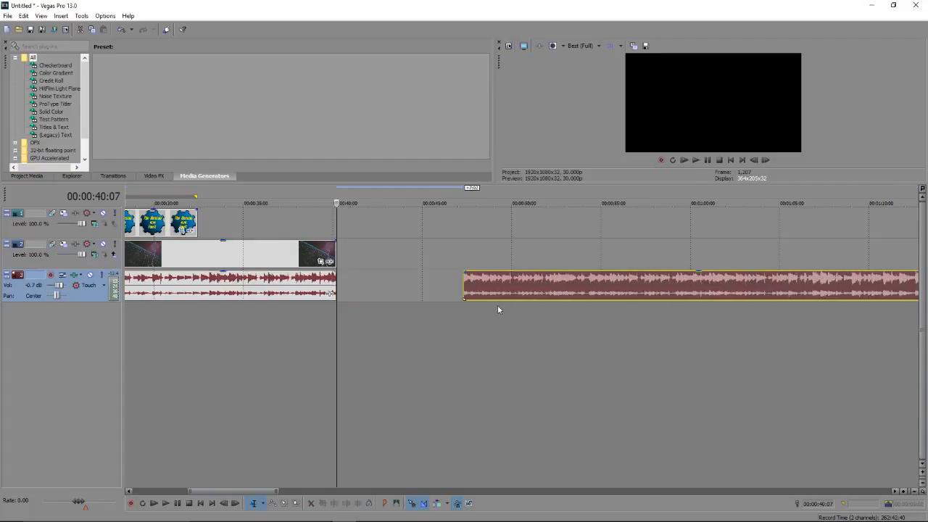
pyautogui.rightClick(486, 281)
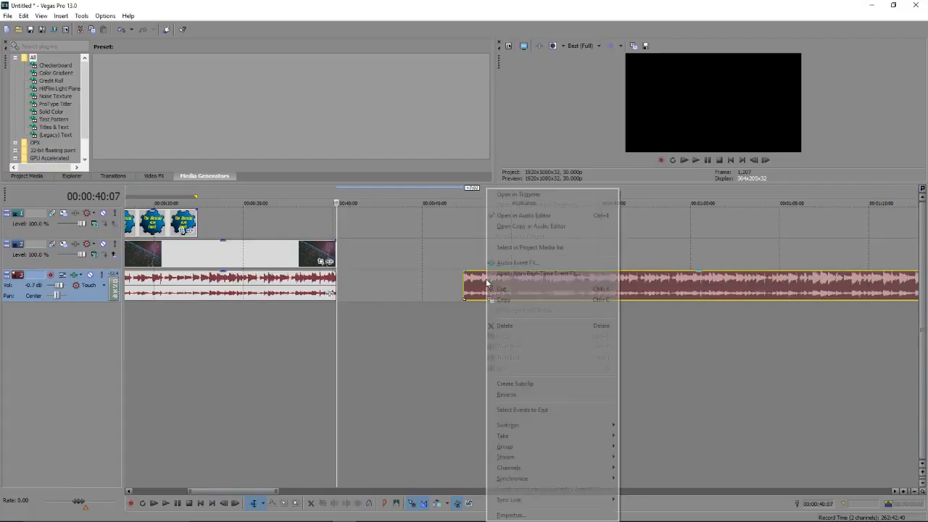
pyautogui.click(505, 326)
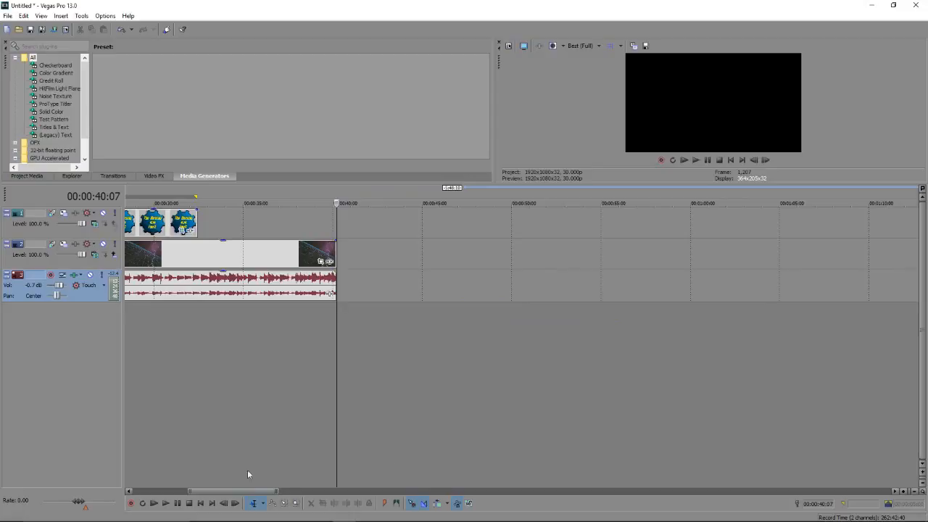
# - Move the background image, its music and the "HOW TO" title earlier to close the gap after the preceding clip
pyautogui.moveTo(234, 491); pyautogui.dragTo(184, 490)
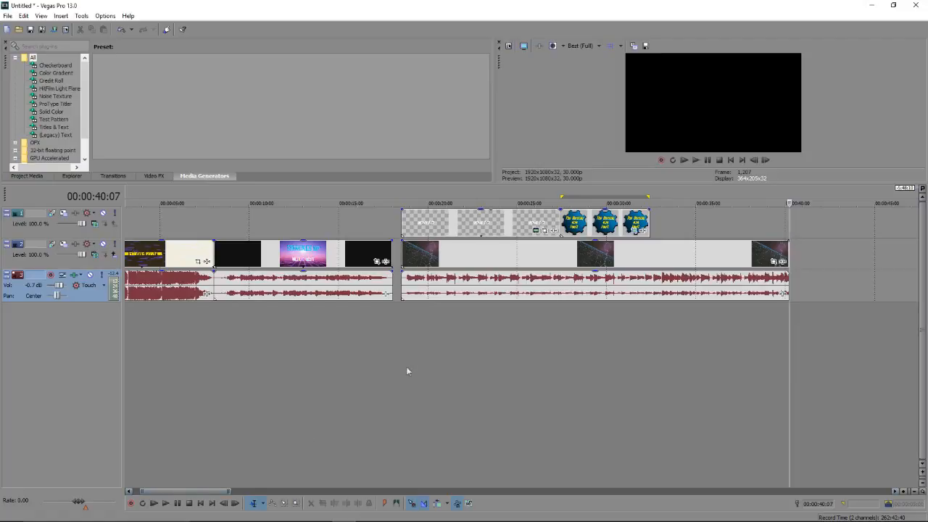
pyautogui.click(584, 227)
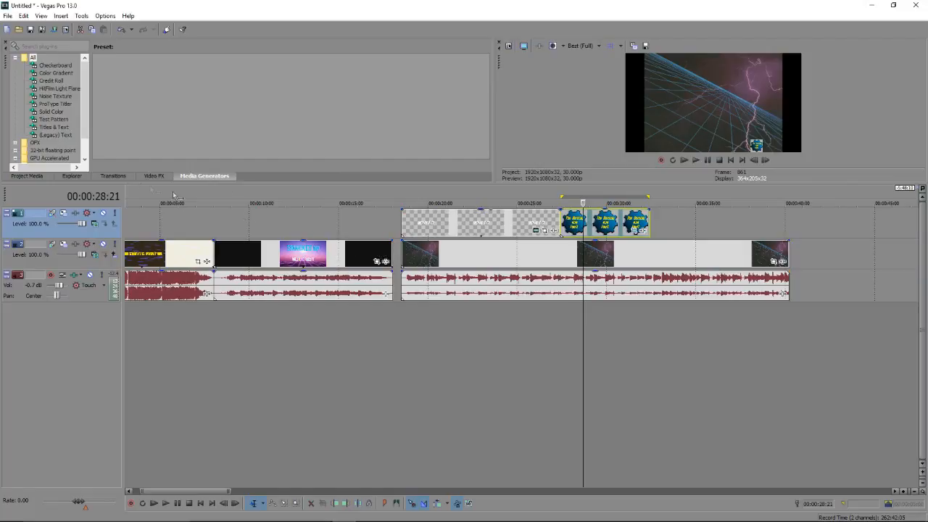
pyautogui.moveTo(406, 254)
pyautogui.mouseDown()
pyautogui.moveTo(410, 277)
pyautogui.moveTo(405, 272)
pyautogui.mouseUp()
pyautogui.moveTo(413, 227); pyautogui.dragTo(407, 228)
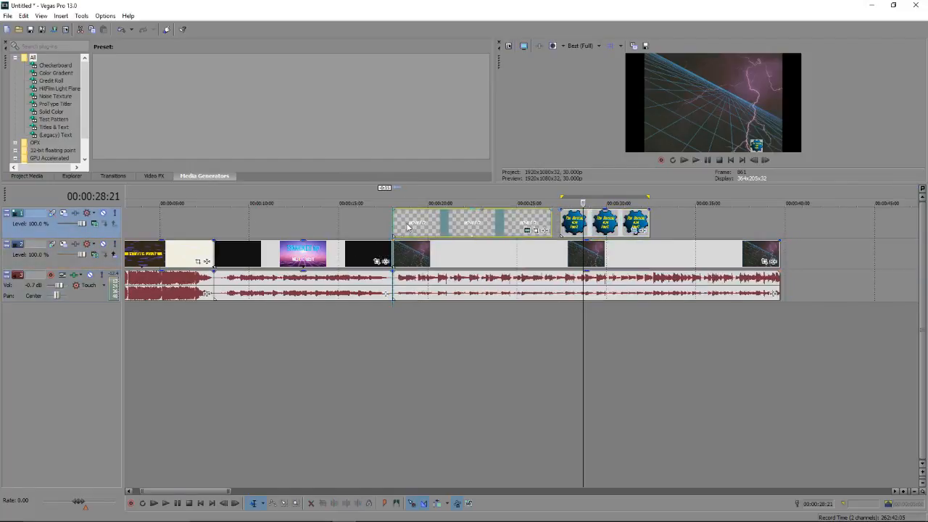
pyautogui.click(166, 175)
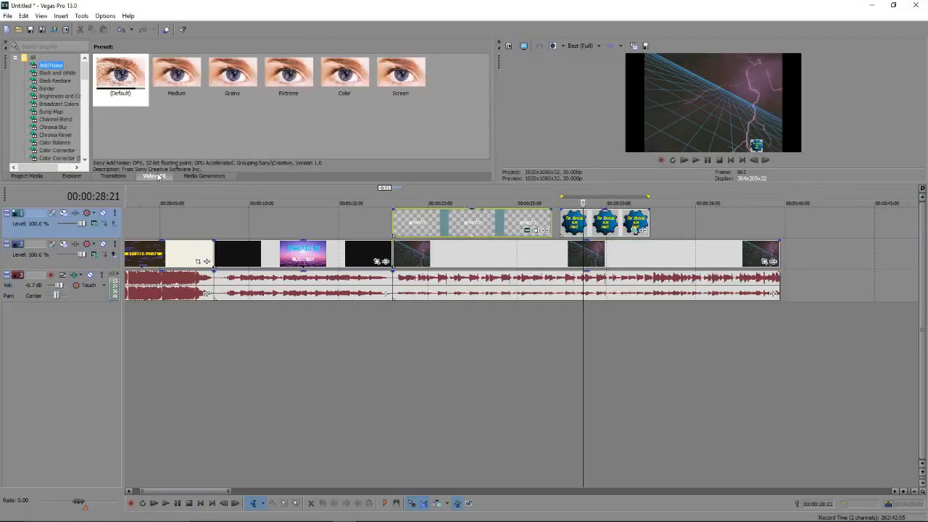
pyautogui.click(201, 176)
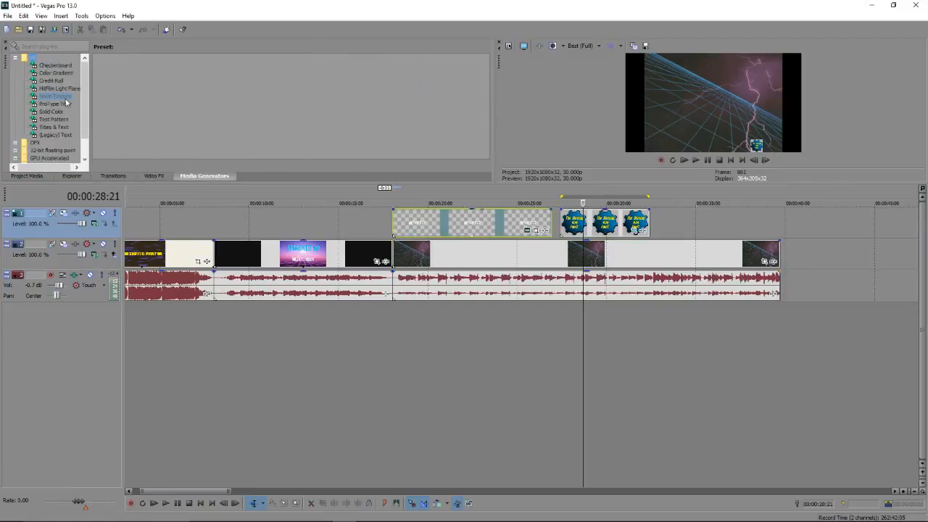
pyautogui.click(64, 97)
pyautogui.click(153, 176)
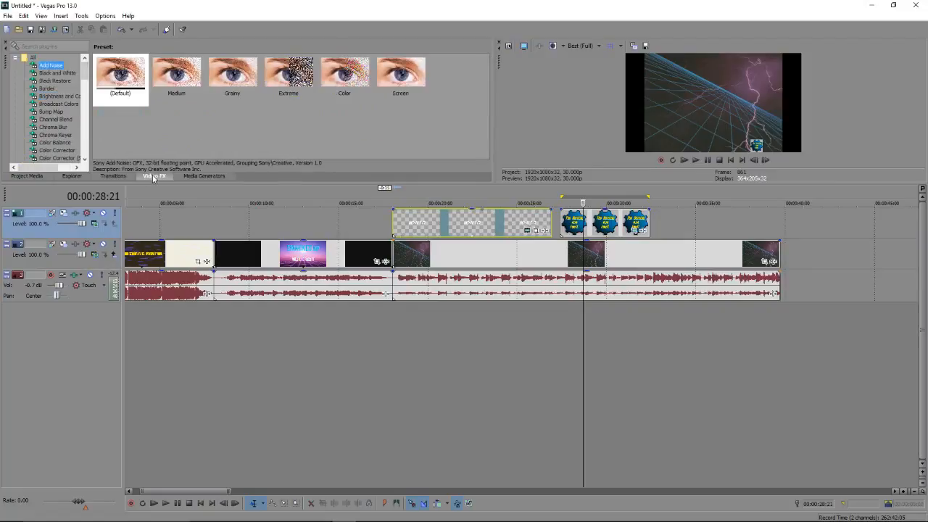
# - Apply the Simple preset of the 3D Blinds transition between the Smacked Up clip and the background image, keeping its default settings
pyautogui.click(124, 178)
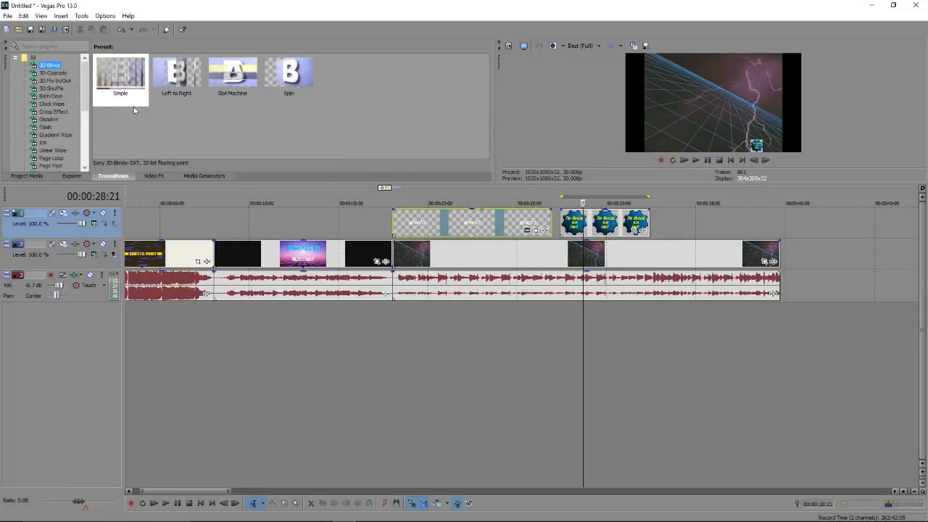
pyautogui.moveTo(120, 82); pyautogui.dragTo(116, 75)
pyautogui.moveTo(247, 167); pyautogui.dragTo(395, 258)
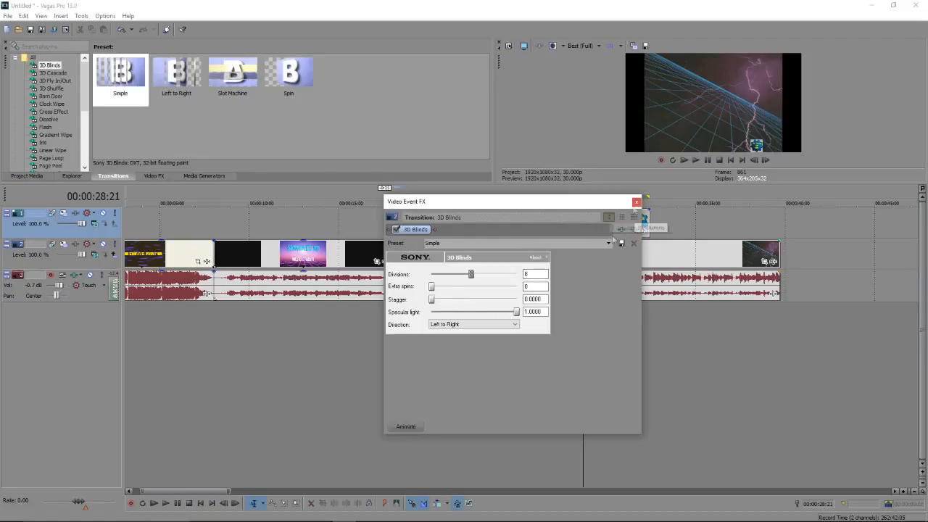
pyautogui.click(406, 426)
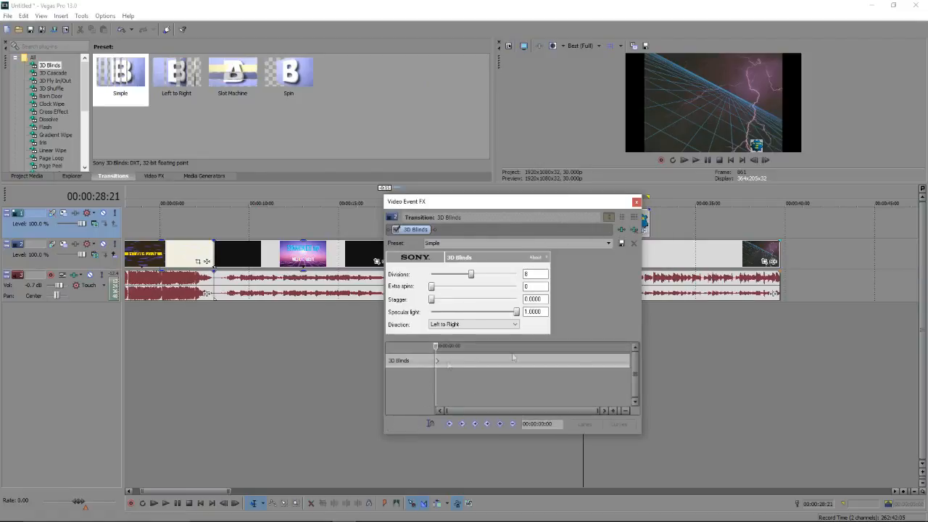
pyautogui.click(636, 202)
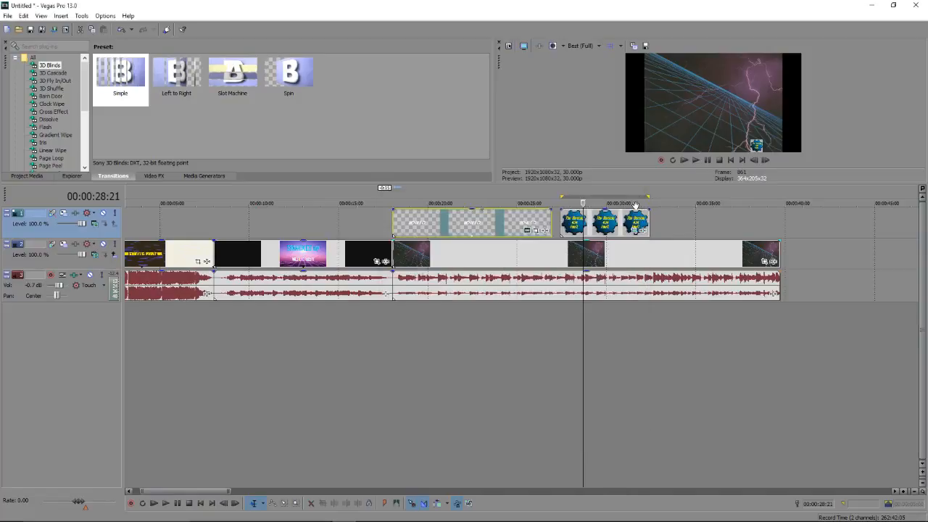
# - Examine the 3D Blinds transition up close on the timeline and play the project from just before the cut
pyautogui.click(389, 328)
pyautogui.scroll(3, 400, 277)
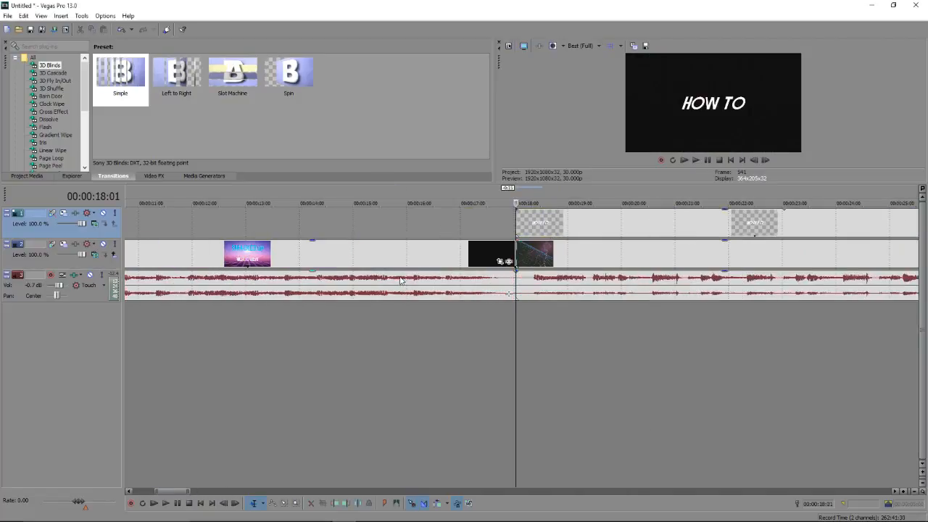
pyautogui.scroll(5, 444, 261)
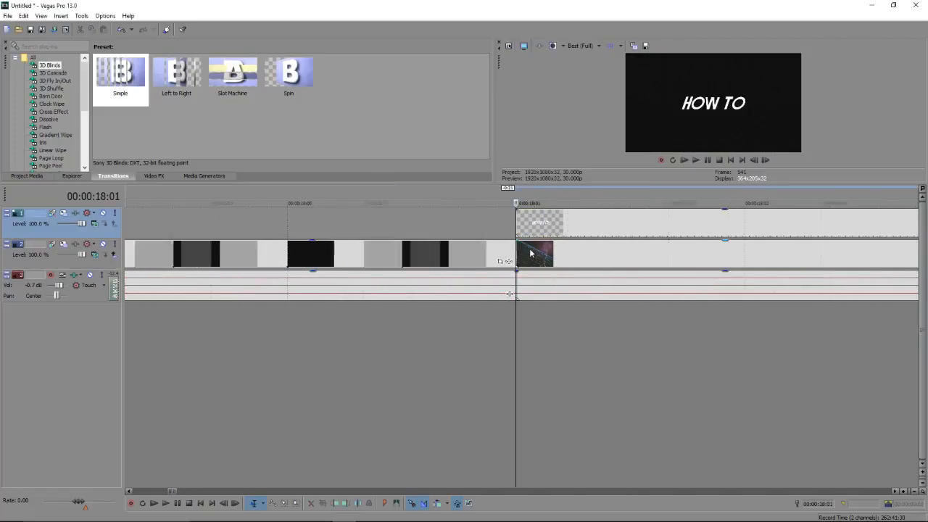
pyautogui.scroll(5, 531, 253)
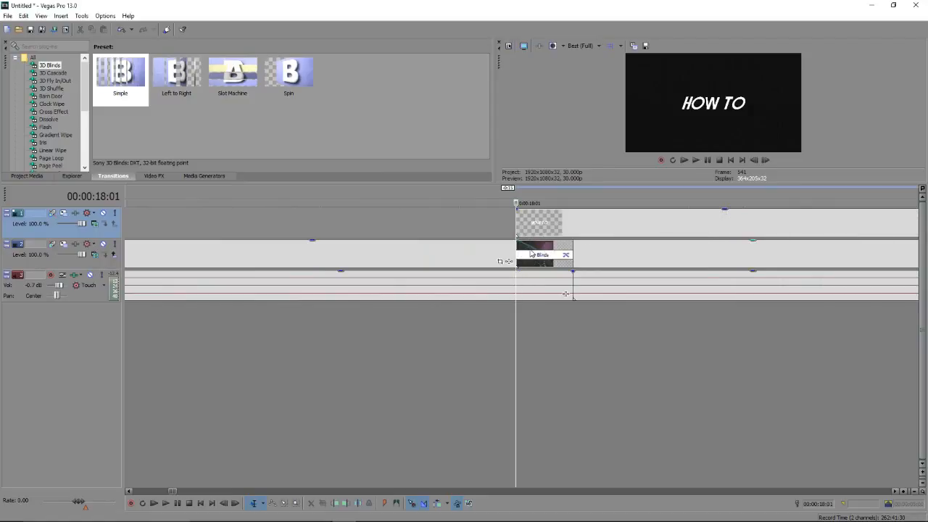
pyautogui.scroll(-10, 529, 253)
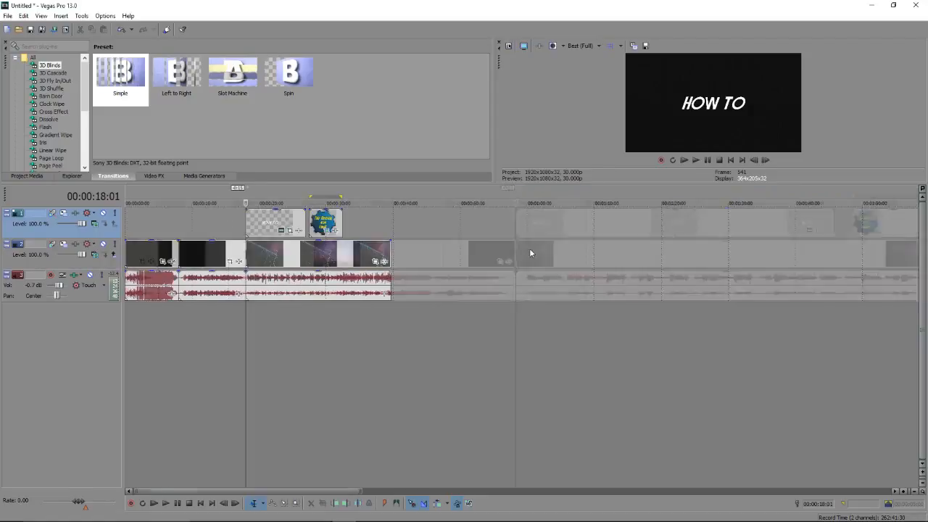
pyautogui.scroll(6, 530, 253)
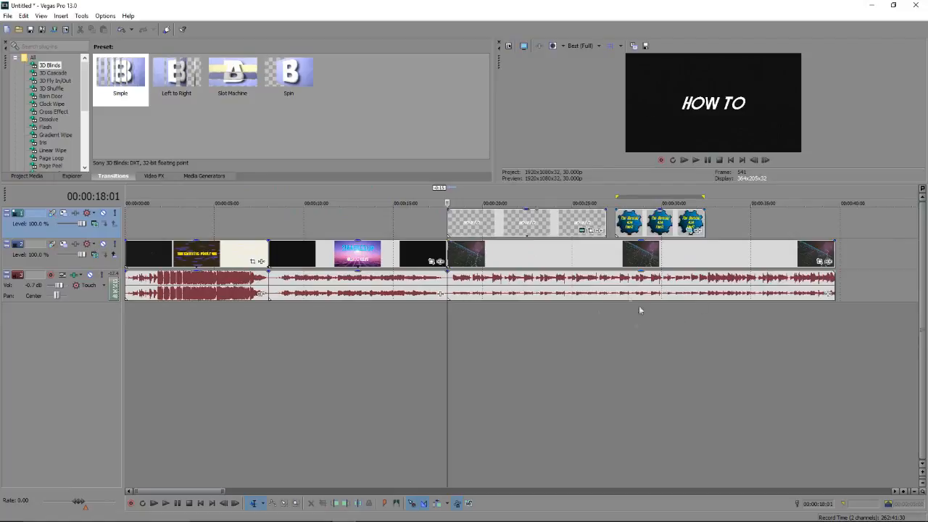
pyautogui.click(430, 324)
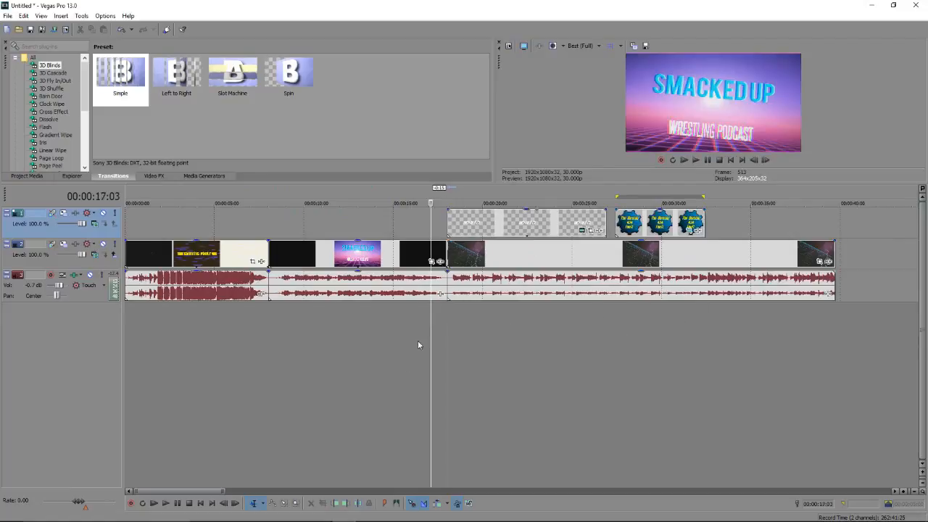
pyautogui.click(171, 504)
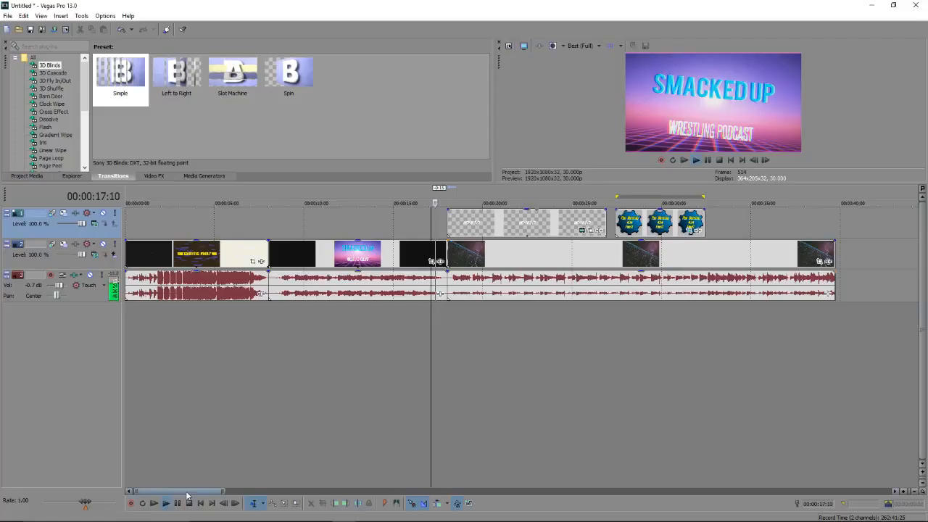
# - Pause playback and inspect the cut between the Smacked Up clip and the background image up close
pyautogui.click(177, 504)
pyautogui.scroll(10, 476, 256)
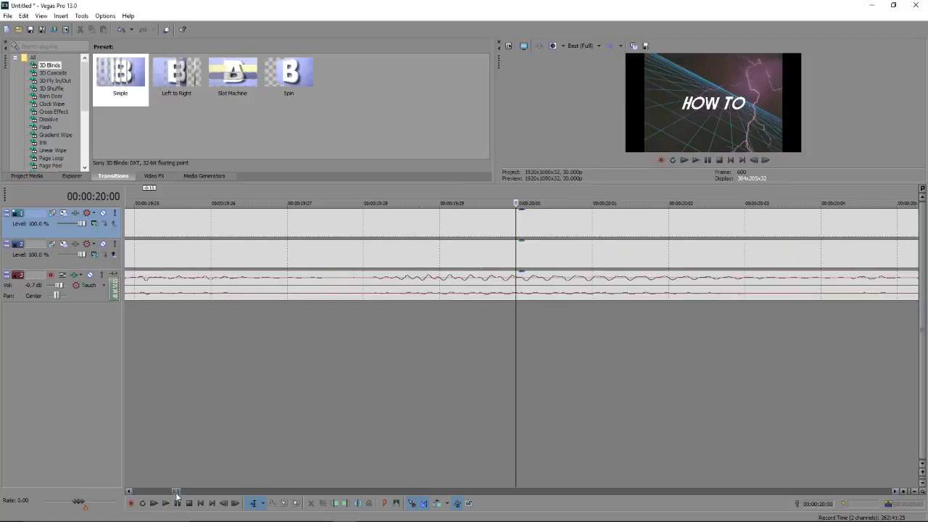
pyautogui.moveTo(175, 493); pyautogui.dragTo(191, 496)
pyautogui.scroll(-5, 230, 387)
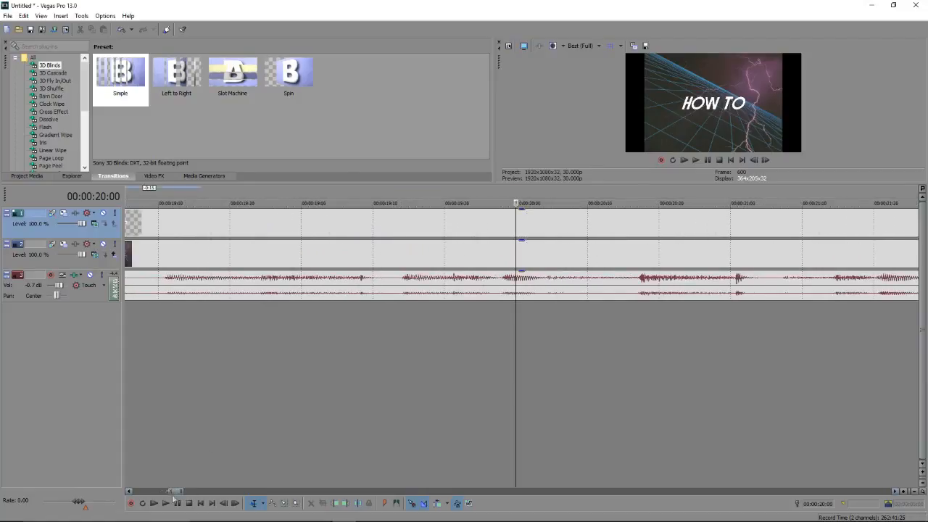
pyautogui.moveTo(176, 495); pyautogui.dragTo(171, 494)
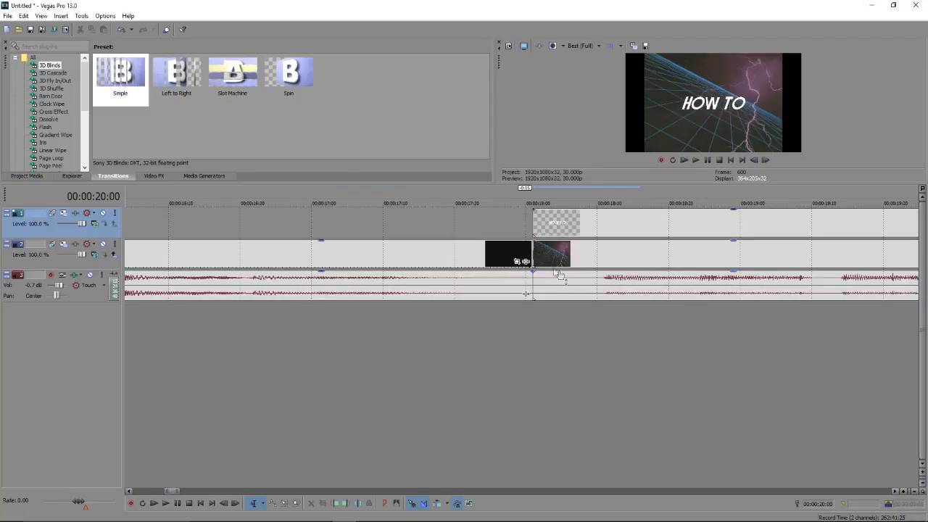
pyautogui.scroll(2, 554, 268)
# - Align the starts of the background image and its music with the end of the Smacked Up clip at 00:00:18:01
pyautogui.click(413, 256)
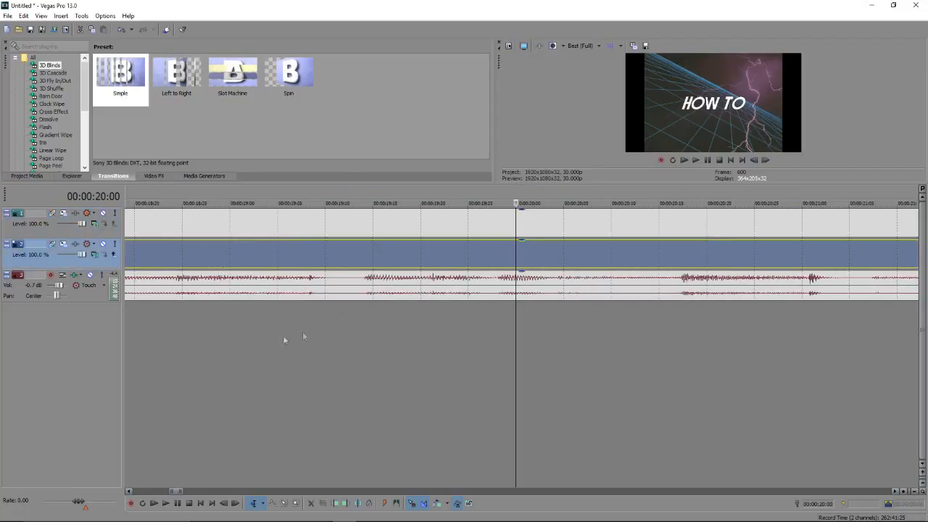
pyautogui.moveTo(278, 331); pyautogui.dragTo(430, 329)
pyautogui.click(211, 331)
pyautogui.moveTo(181, 492); pyautogui.dragTo(208, 496)
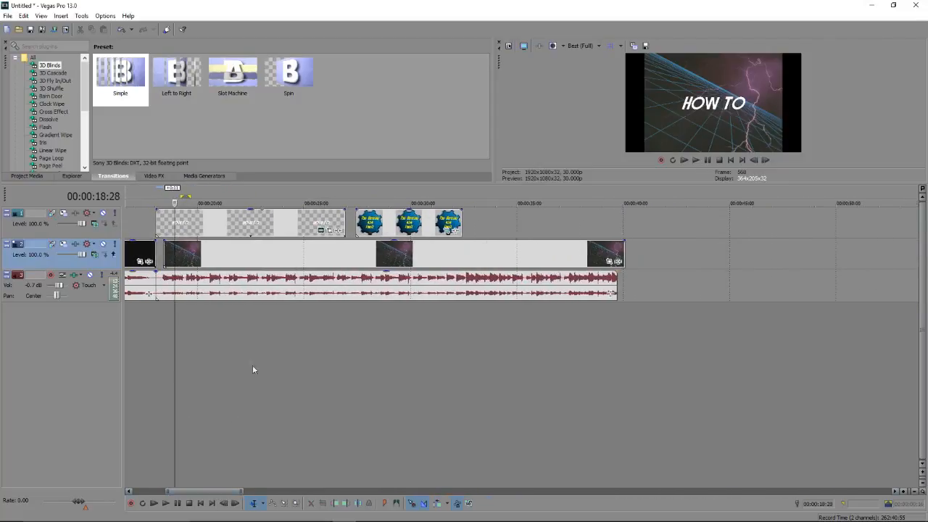
pyautogui.click(156, 310)
pyautogui.scroll(-5, 177, 234)
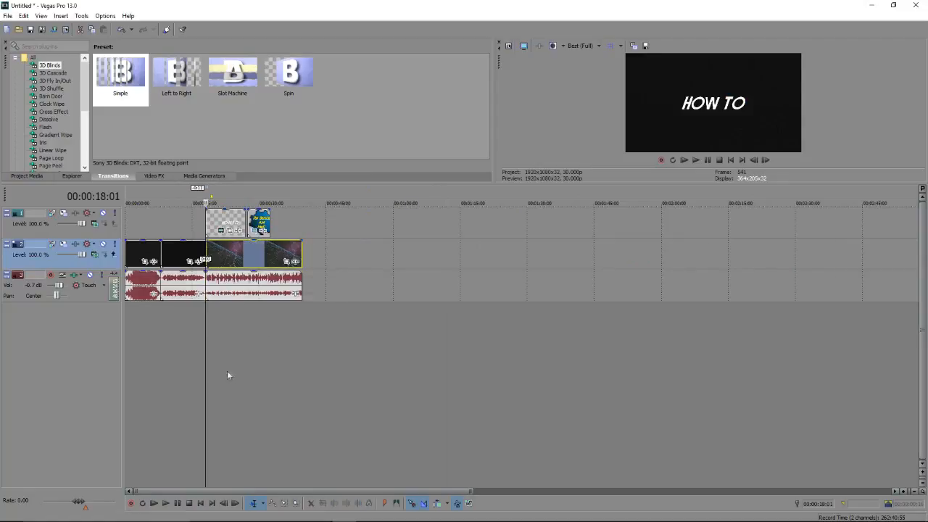
pyautogui.scroll(5, 231, 370)
pyautogui.scroll(6, 239, 364)
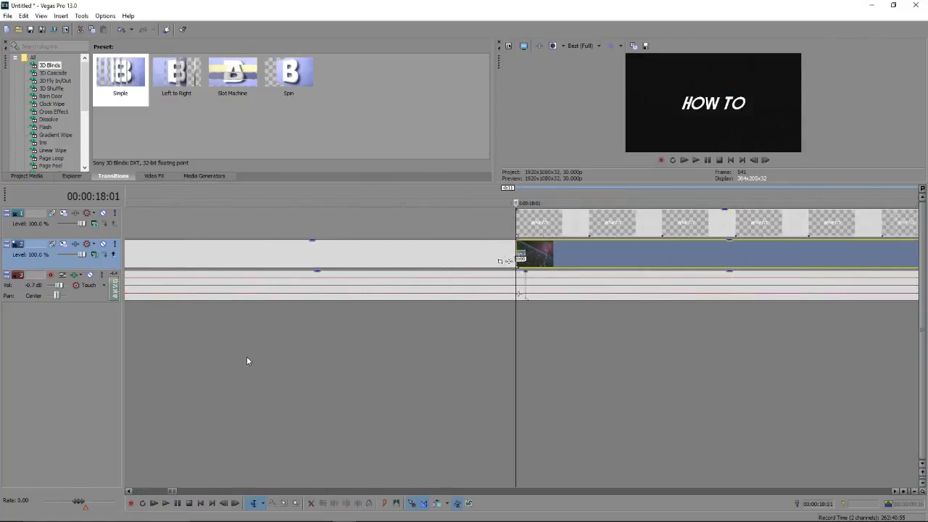
pyautogui.moveTo(571, 255); pyautogui.dragTo(516, 255)
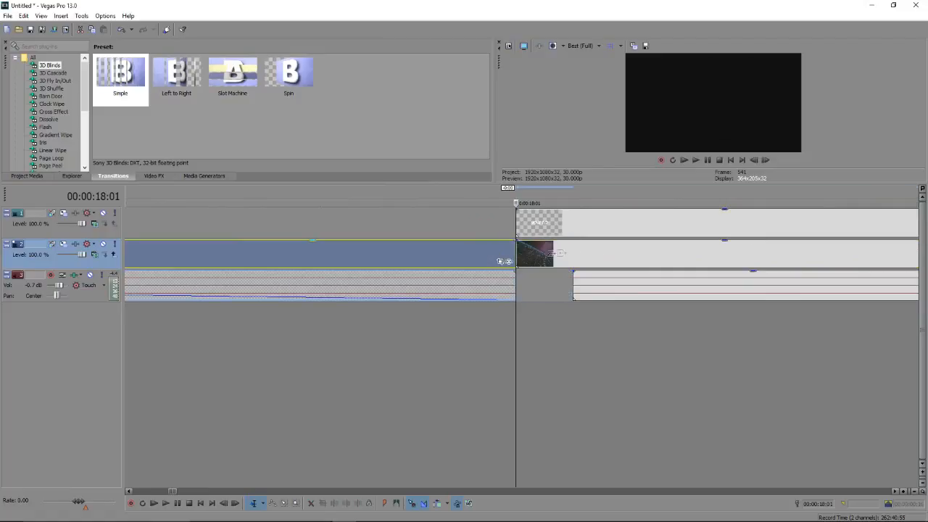
pyautogui.moveTo(599, 291); pyautogui.dragTo(531, 289)
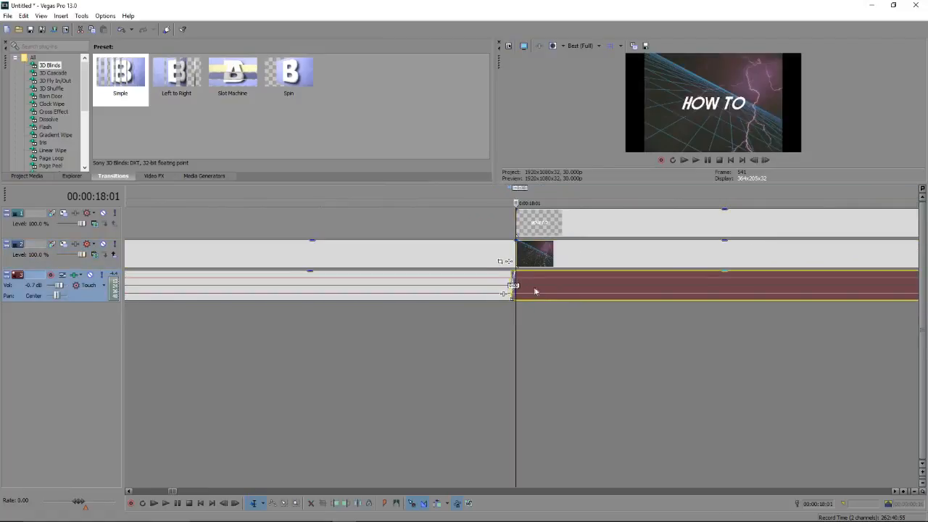
# - Apply the Additive Dissolve preset of the Dissolve transition between the Smacked Up clip and the background image, keeping its default settings
pyautogui.click(529, 259)
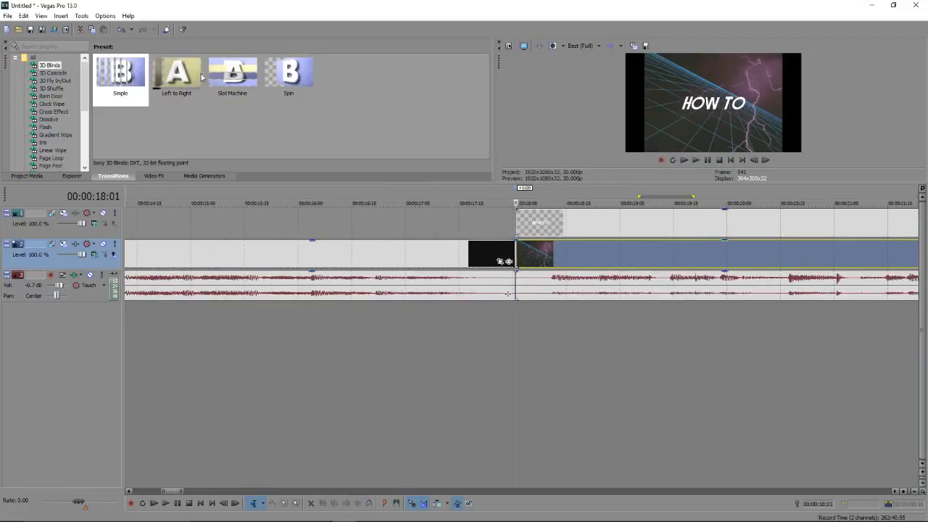
pyautogui.scroll(-8, 395, 214)
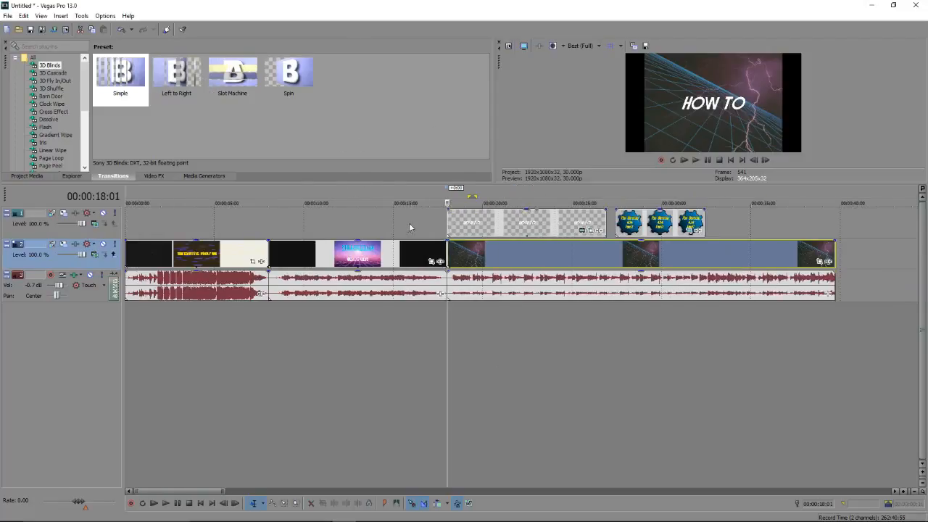
pyautogui.scroll(1, 412, 227)
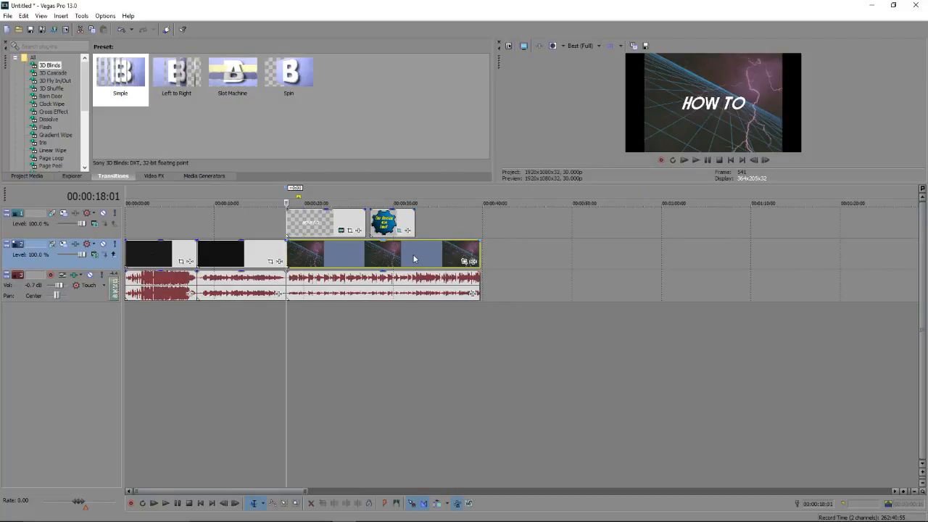
pyautogui.click(49, 119)
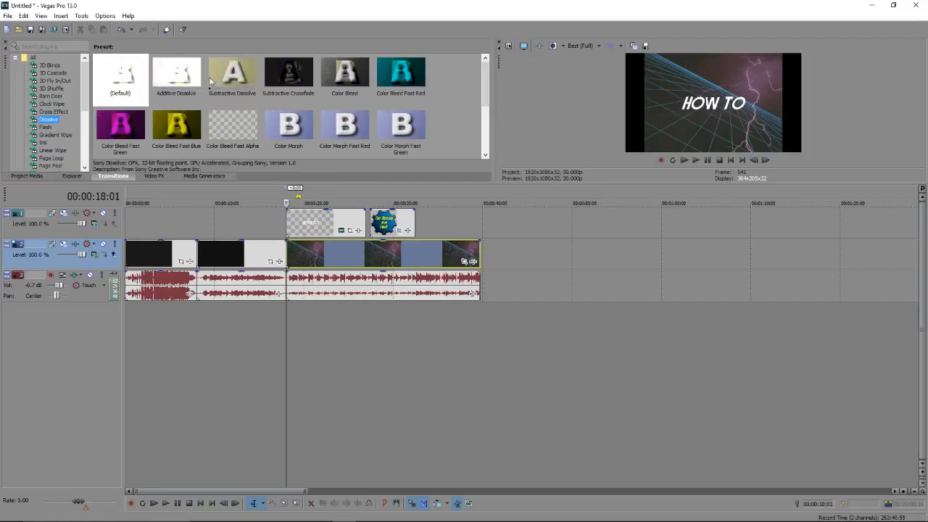
pyautogui.moveTo(181, 76); pyautogui.dragTo(287, 254)
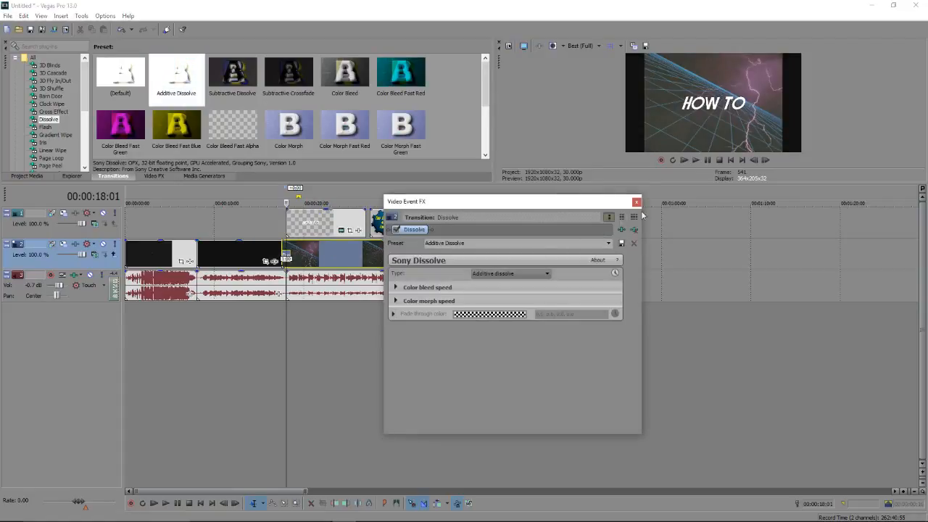
pyautogui.click(635, 203)
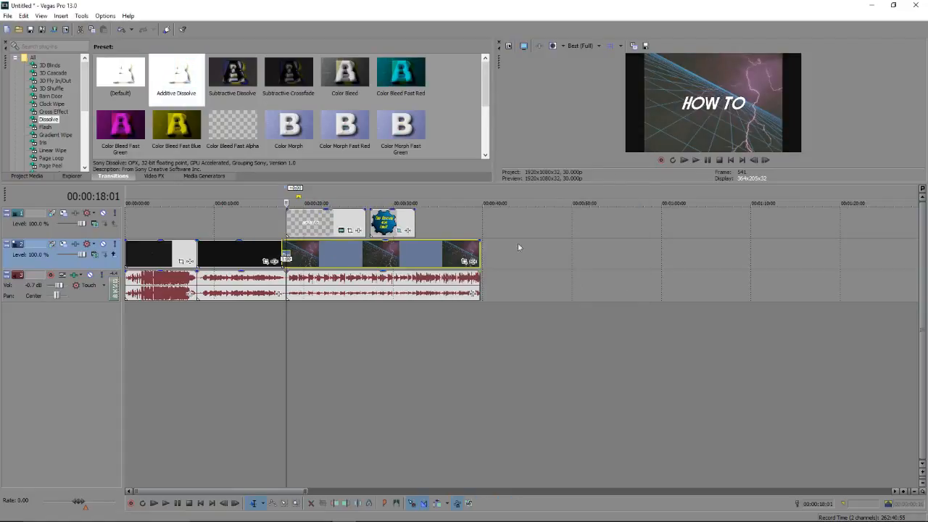
# - Play the project from the cut, pause it, and briefly view the preview in full screen
pyautogui.click(694, 160)
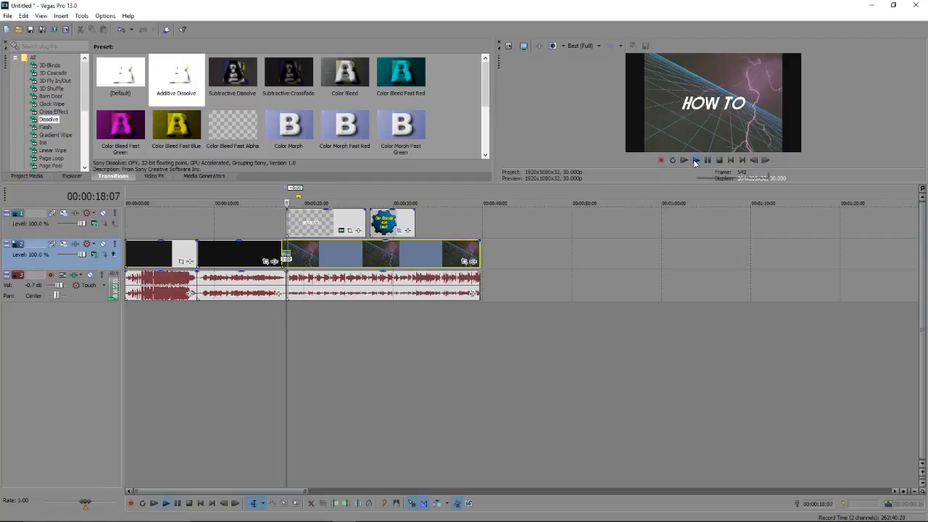
pyautogui.click(708, 160)
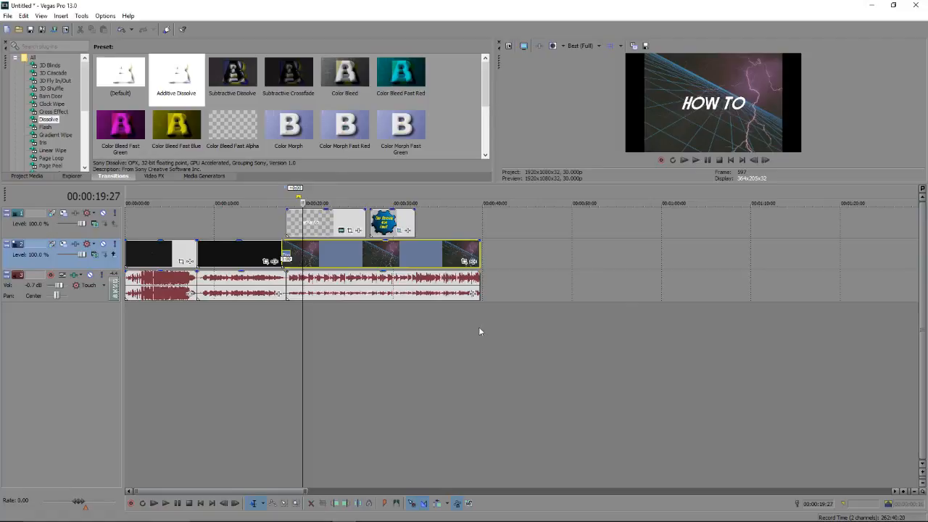
pyautogui.click(524, 45)
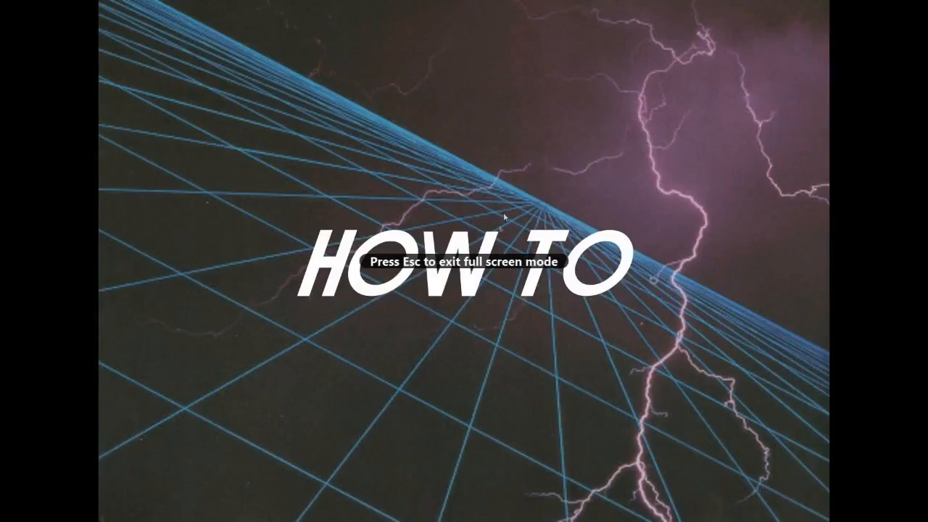
pyautogui.press('Escape')
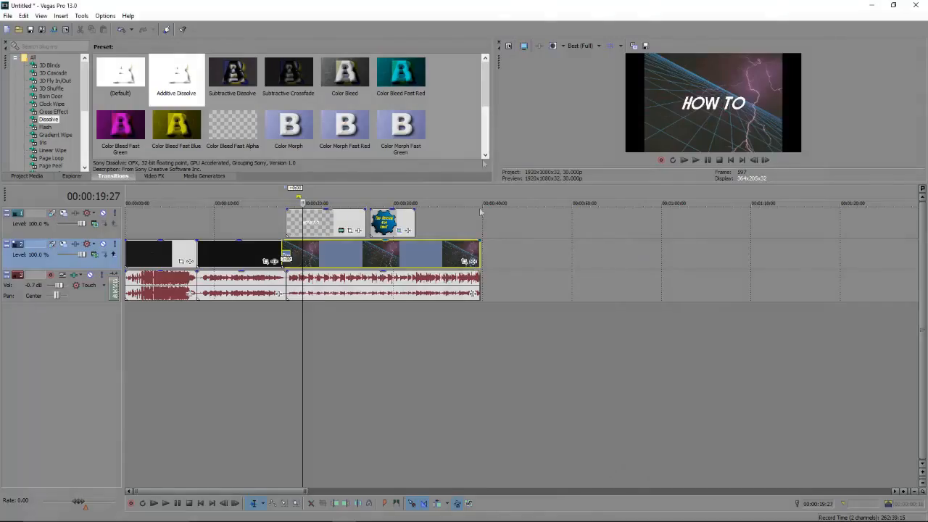
# - Set the project's video template to HDV 720-30p (1280x720, 29.970 fps) and use these settings for all new projects
pyautogui.click(509, 45)
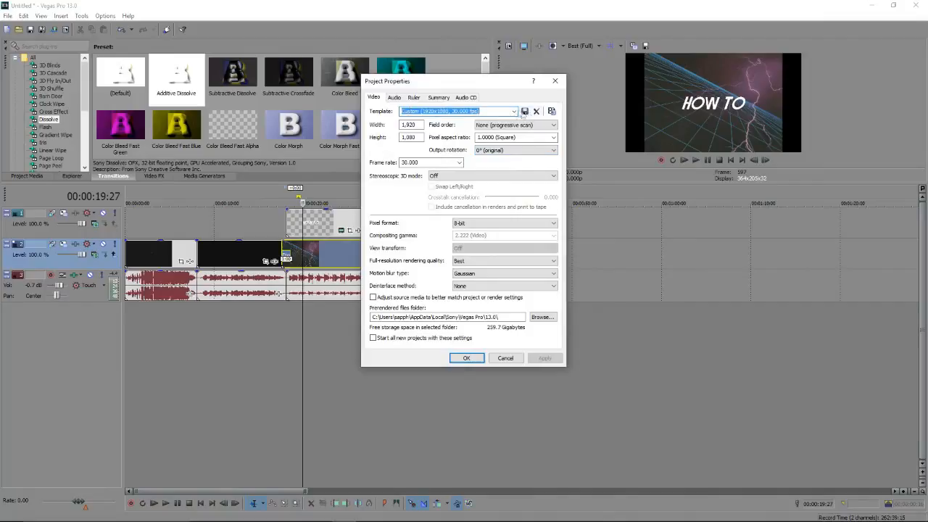
pyautogui.click(514, 111)
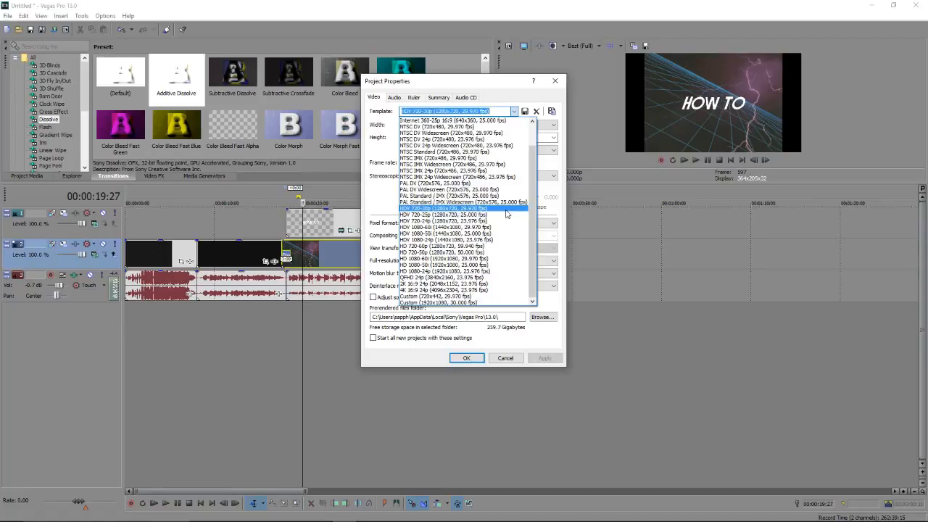
pyautogui.click(505, 209)
pyautogui.click(545, 358)
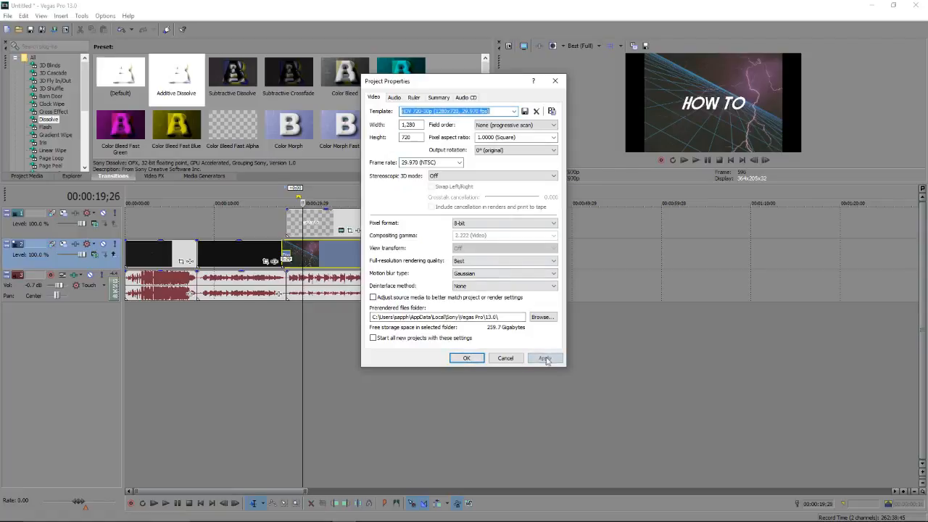
pyautogui.click(373, 338)
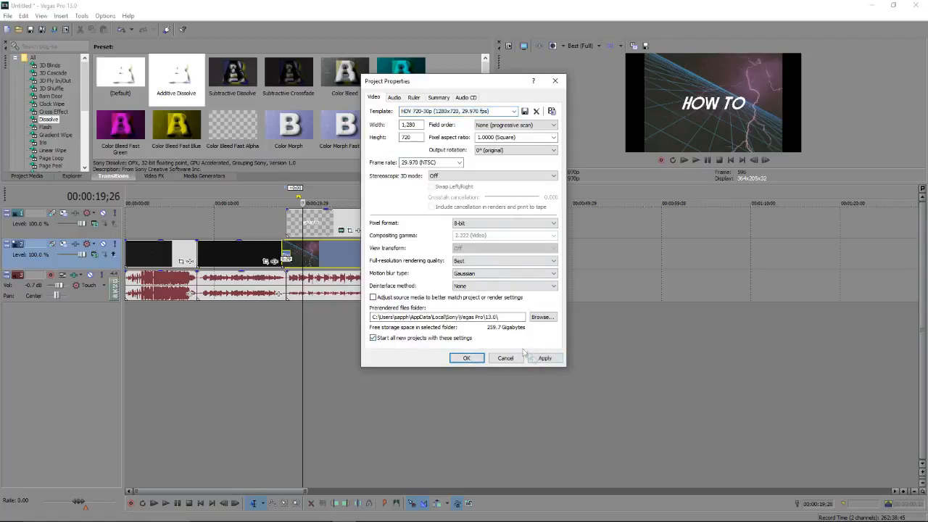
pyautogui.click(467, 358)
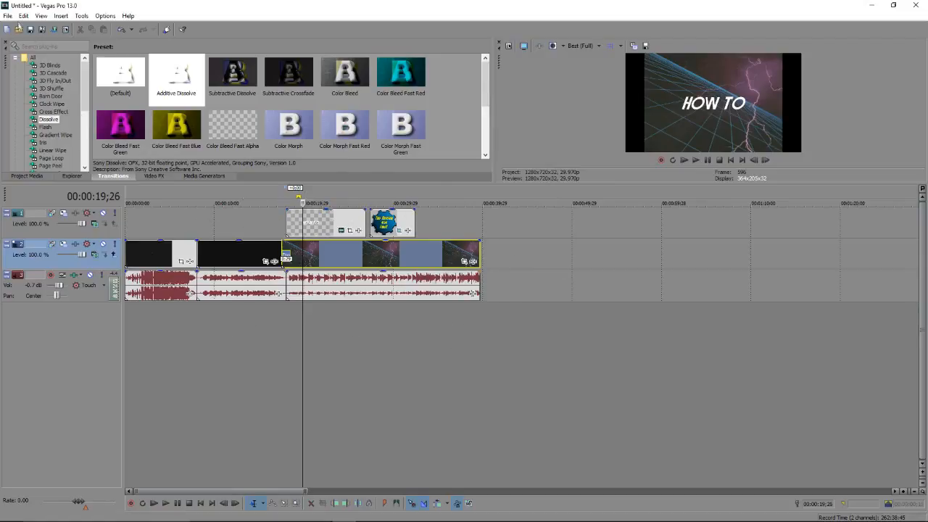
# - Browse all render formats, return to the favorites, and render Untitled.wmv to the Desktop with the 6 Mbps HD 720-30p Video template
pyautogui.click(9, 15)
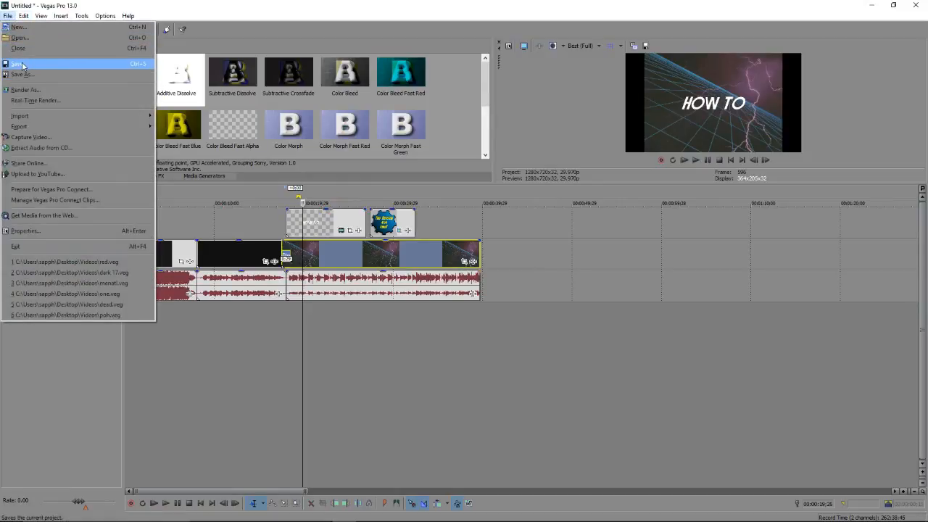
pyautogui.click(40, 92)
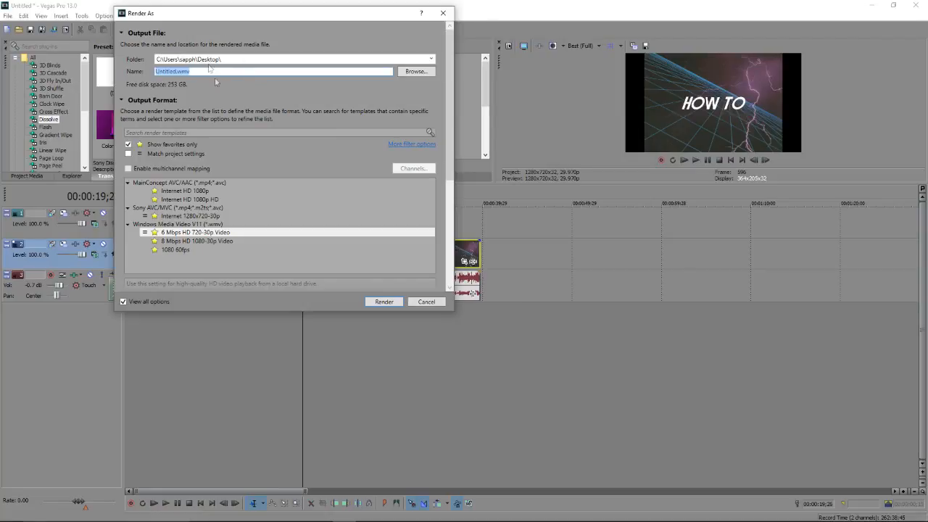
pyautogui.click(129, 145)
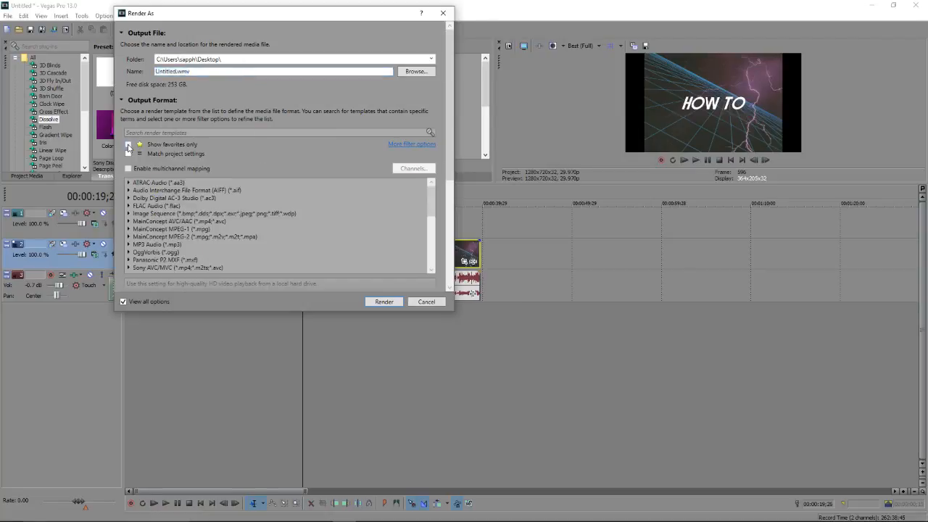
pyautogui.moveTo(429, 202)
pyautogui.mouseDown()
pyautogui.moveTo(434, 258)
pyautogui.moveTo(433, 201)
pyautogui.mouseUp()
pyautogui.click(129, 145)
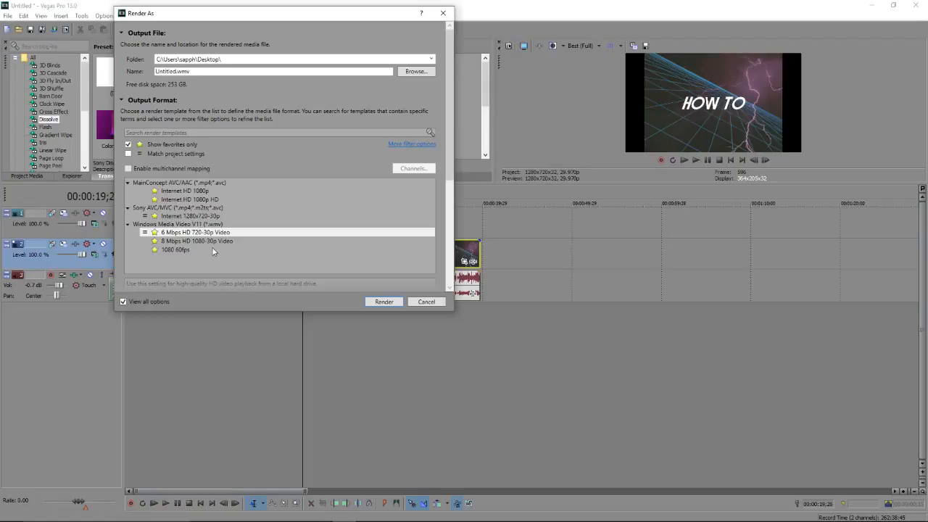
pyautogui.click(384, 301)
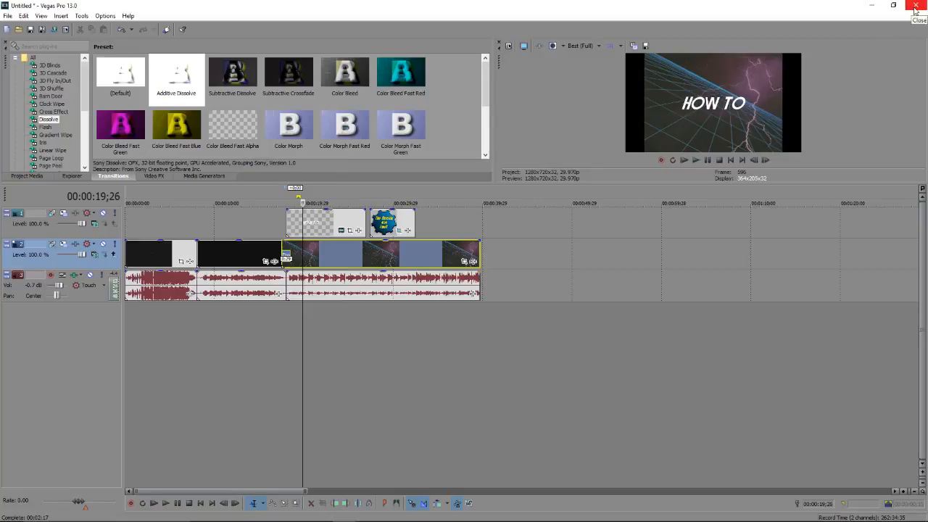
# - Close the video editor and minimize the Videos folder window to reveal the desktop
pyautogui.click(915, 5)
pyautogui.click(466, 212)
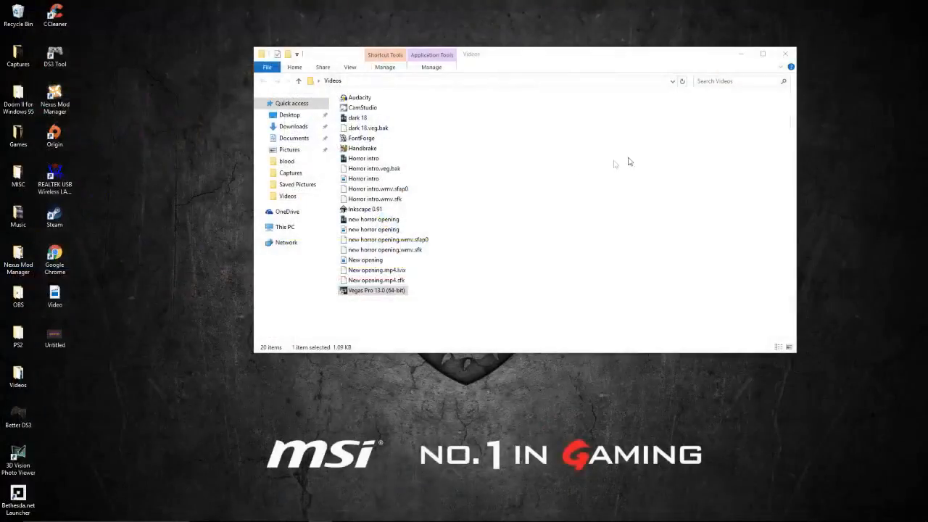
pyautogui.click(741, 56)
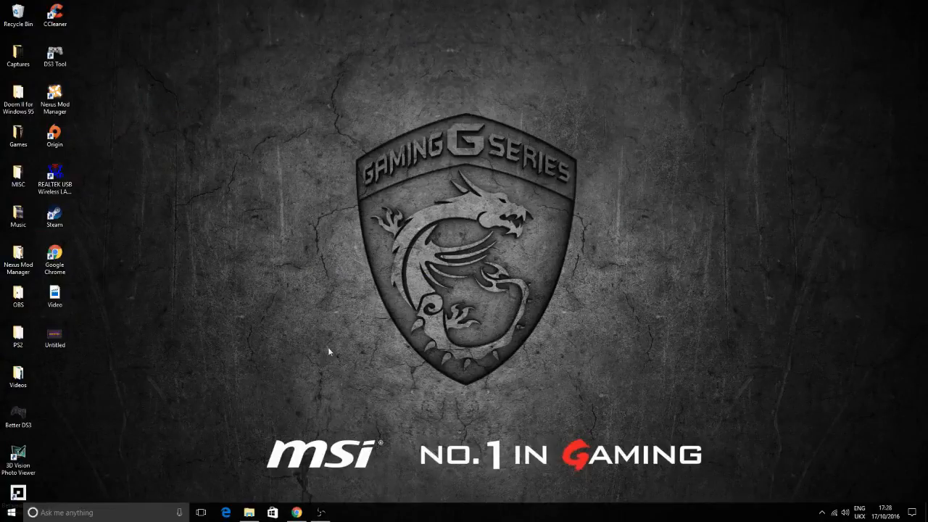